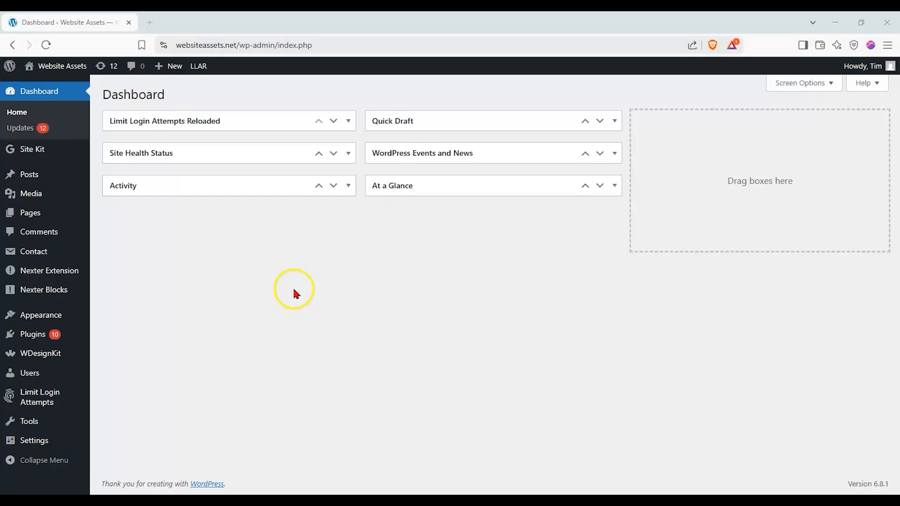
Start a new page and show the block settings beside the editing area.
mouse_move(63, 215)
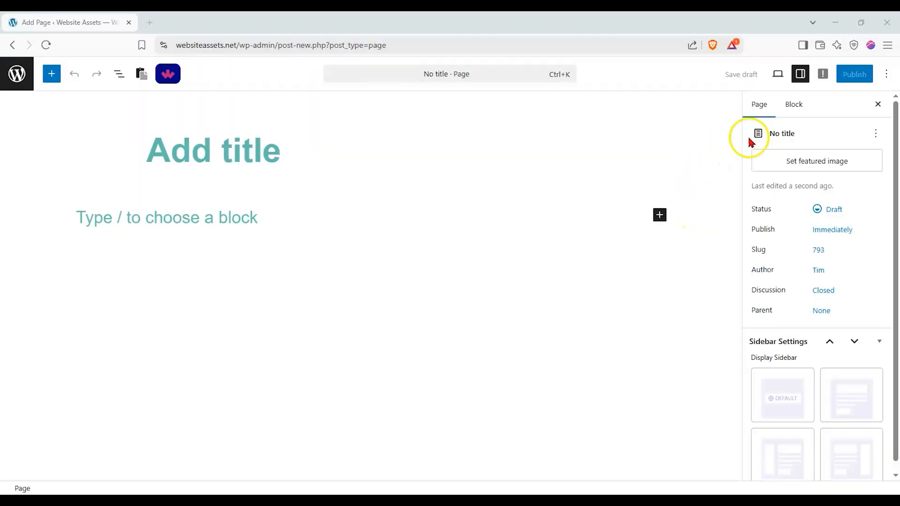
left_click(802, 74)
left_click(802, 74)
left_click(788, 105)
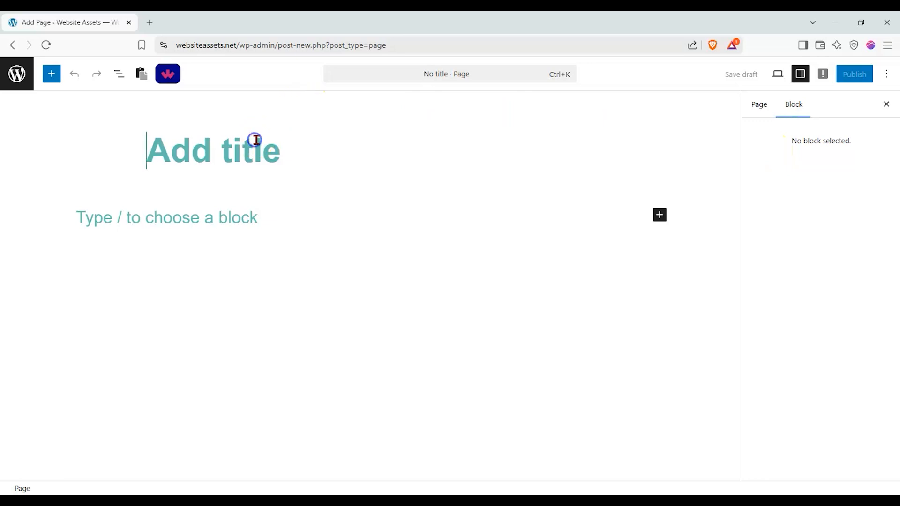
Title the page "nexter process steps test".
type("nexter")
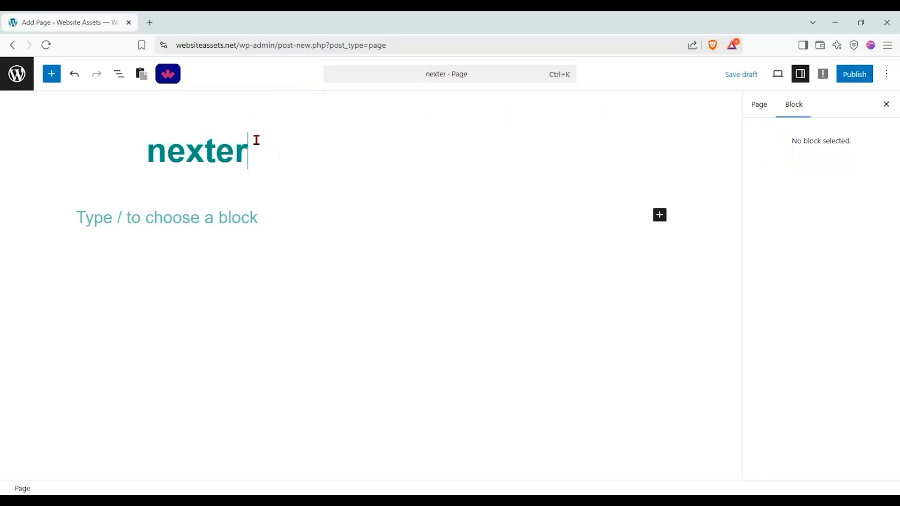
type(" process")
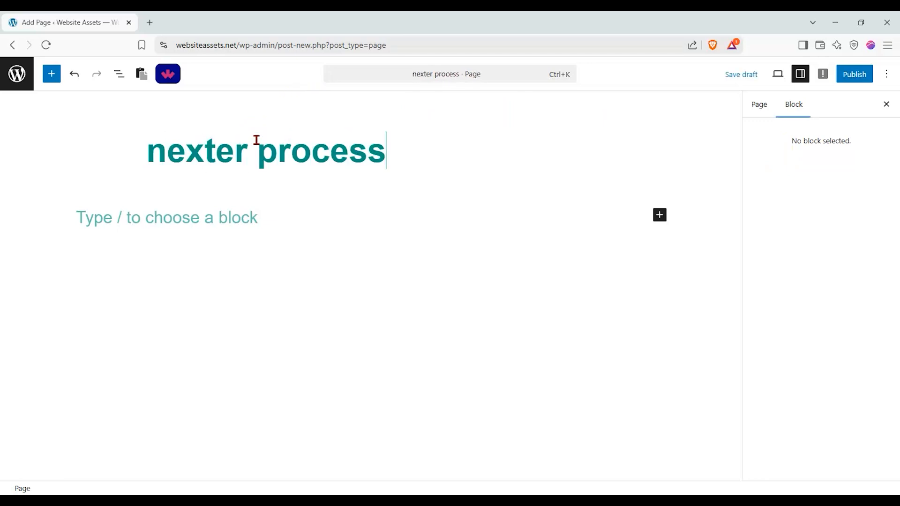
type(" steps")
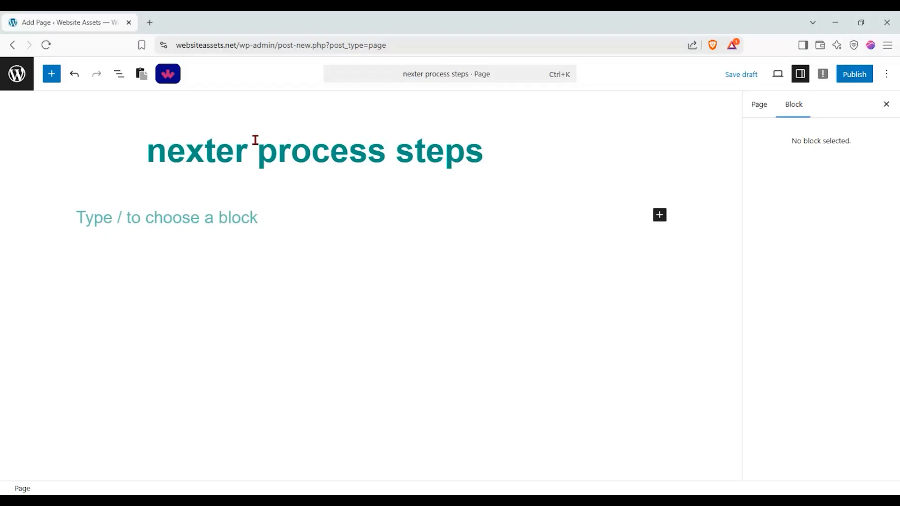
type(" test")
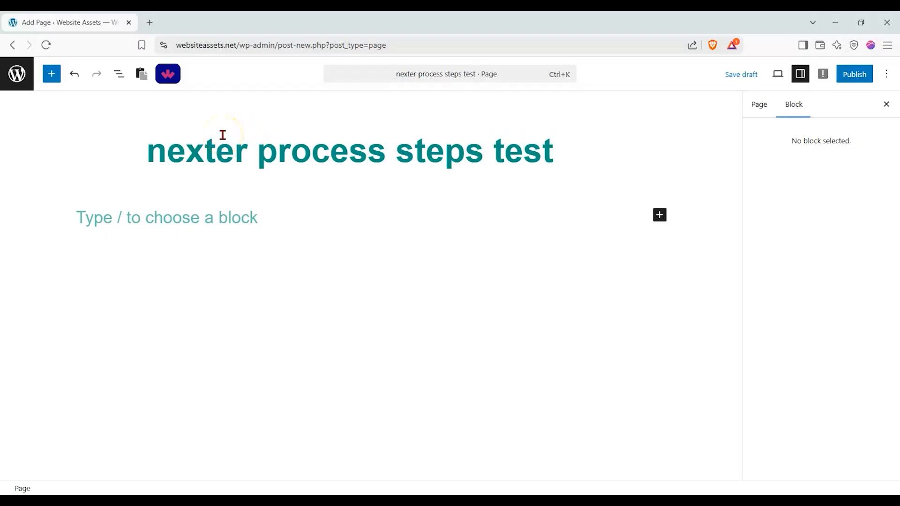
Search the block library for "process" and insert the Nexter Process Steps block below the page title.
left_click(53, 75)
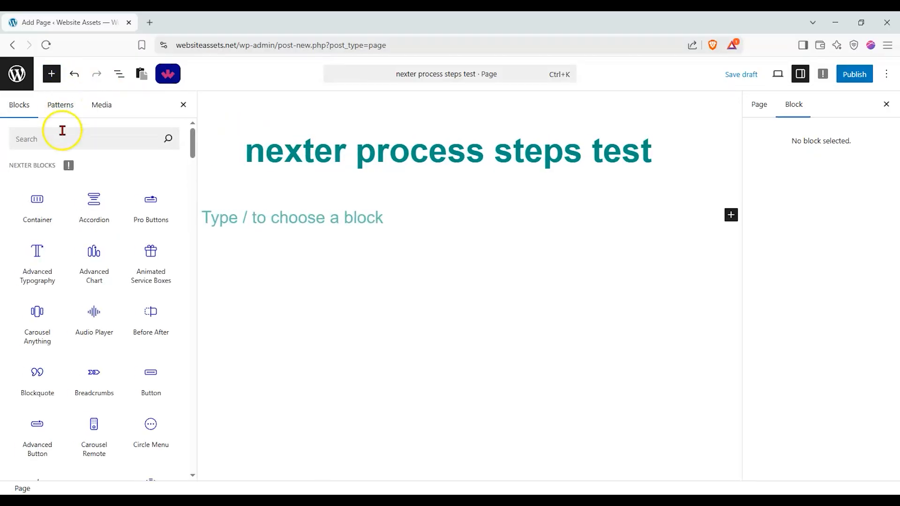
left_click_drag(10, 166, 78, 174)
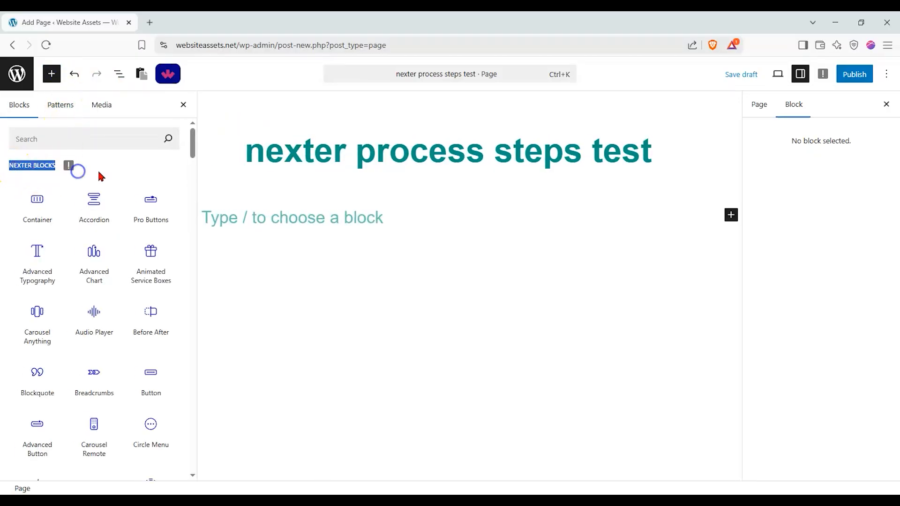
left_click_drag(192, 140, 193, 139)
left_click(105, 139)
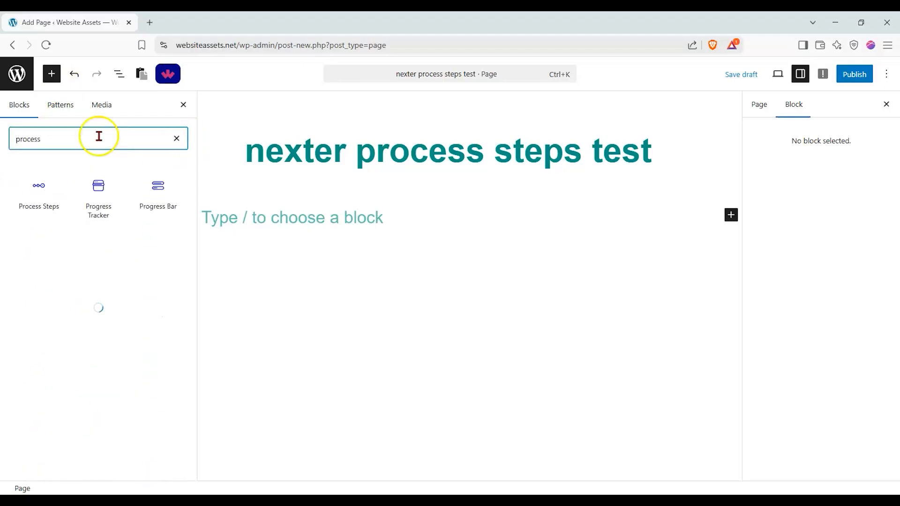
left_click_drag(40, 185, 325, 226)
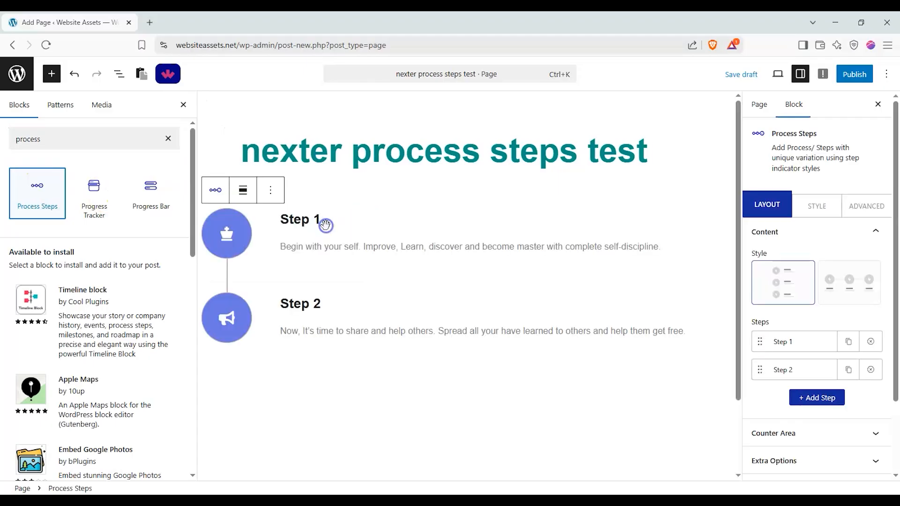
left_click(182, 106)
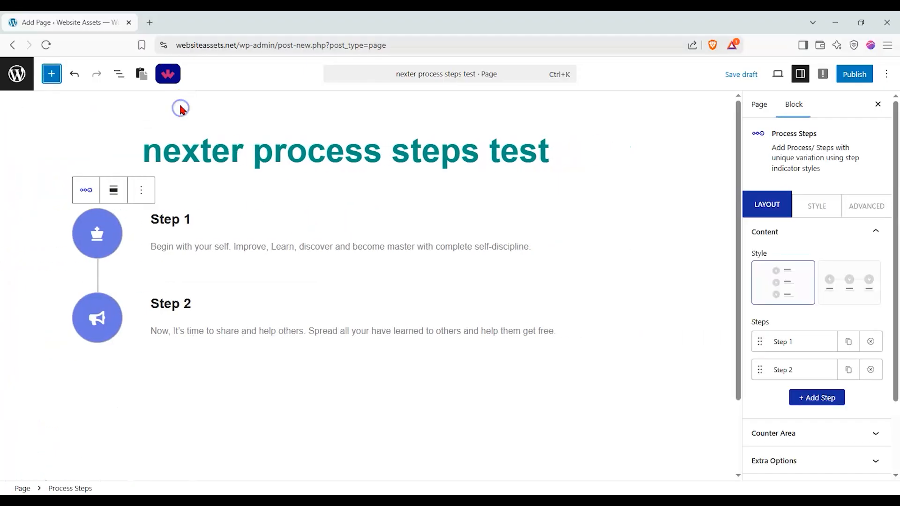
Switch the Process Steps block to the horizontal layout style.
left_click(201, 139)
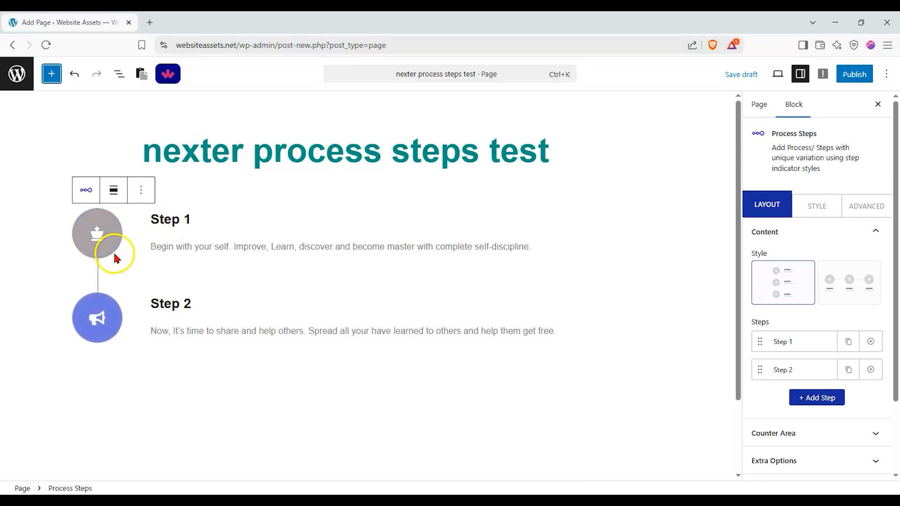
left_click(173, 221)
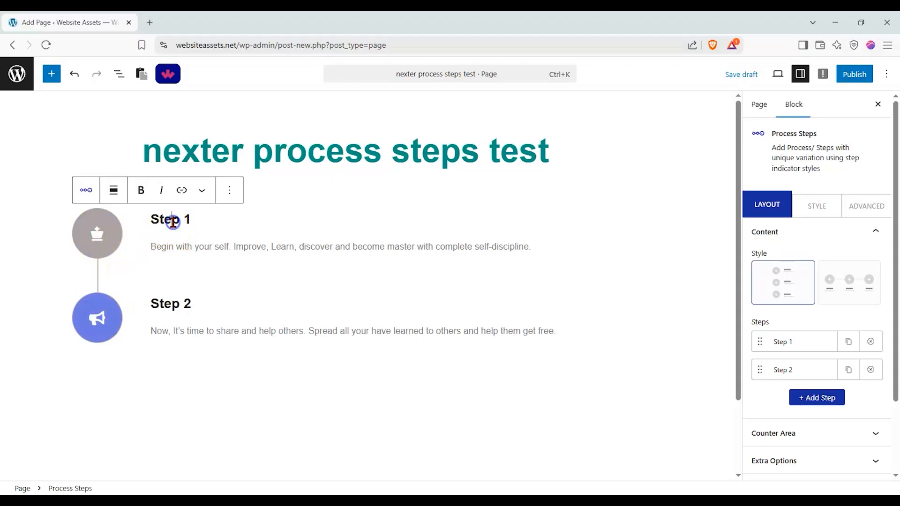
left_click(197, 247)
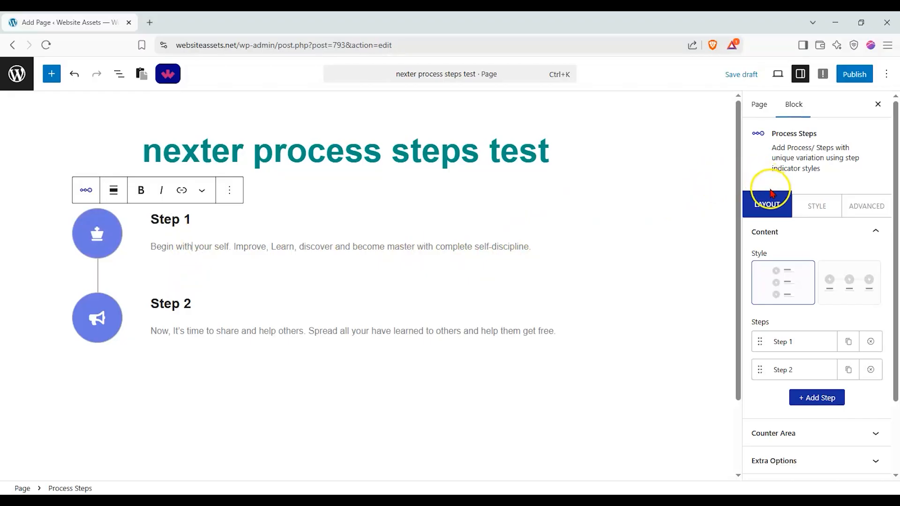
left_click(838, 278)
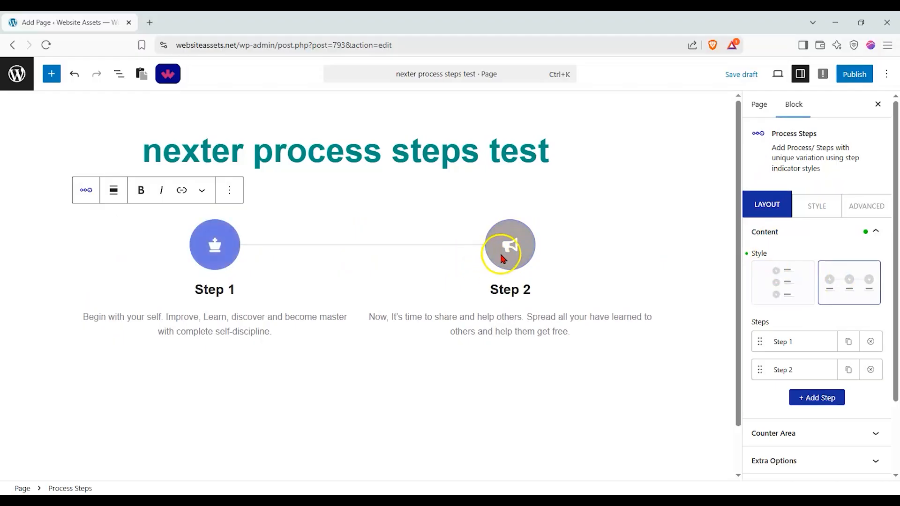
Replace the description of Step 1 with "step1 process".
left_click(792, 347)
scroll(790, 346, "down", 3)
triple_click(847, 255)
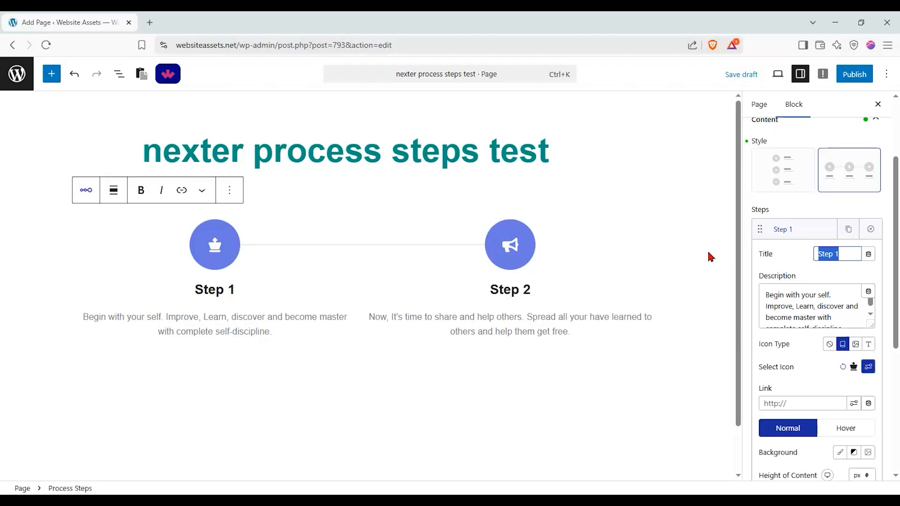
left_click_drag(765, 288, 897, 348)
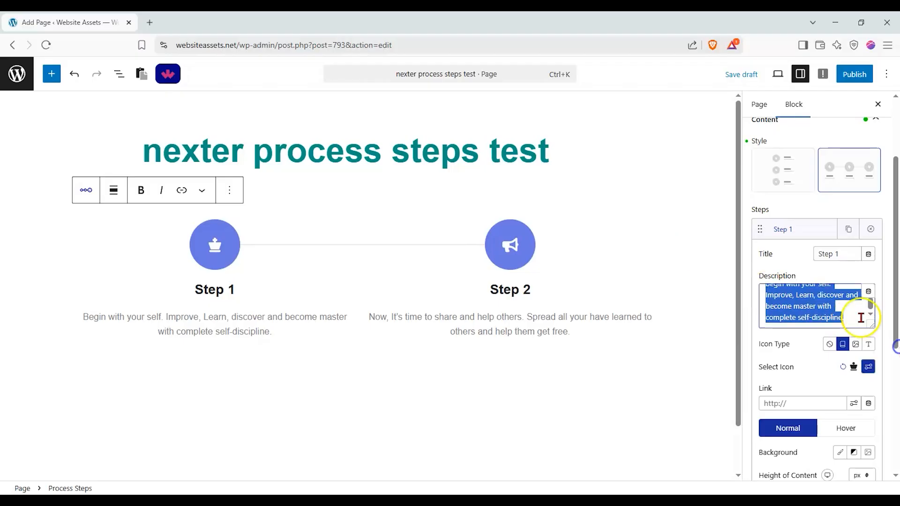
type("st")
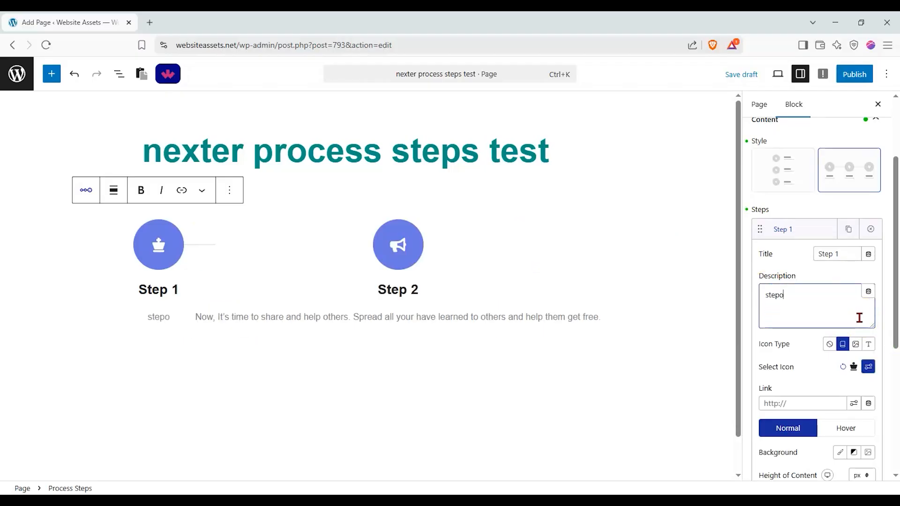
type("ep1 process")
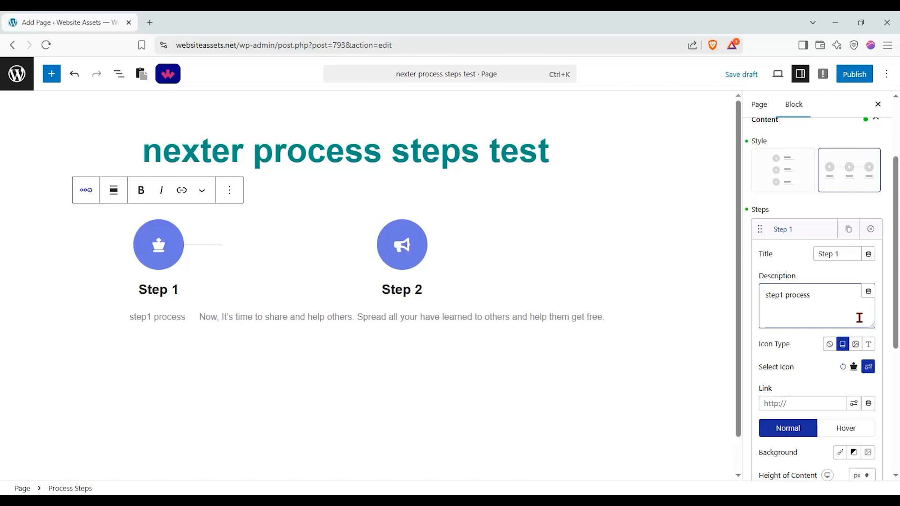
Try the text and image icon types for Step 1, then return to the regular icon type.
left_click(867, 345)
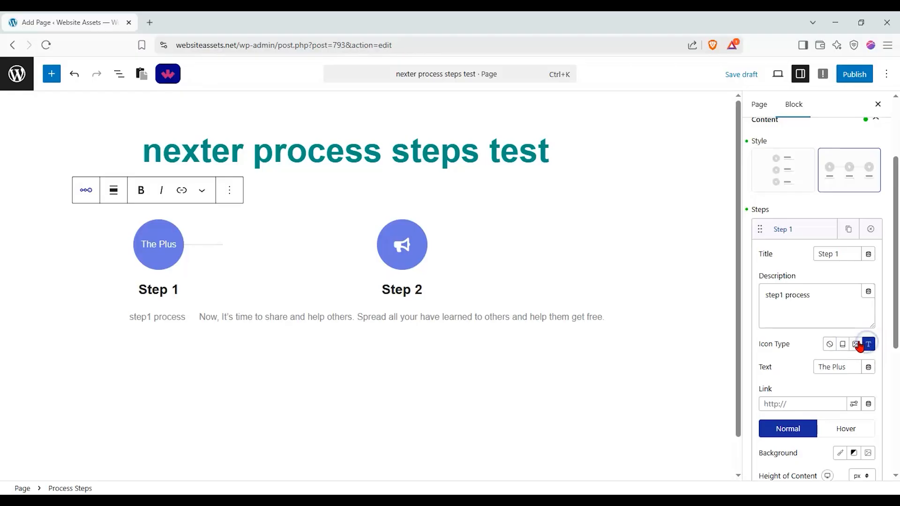
left_click(856, 345)
left_click(844, 345)
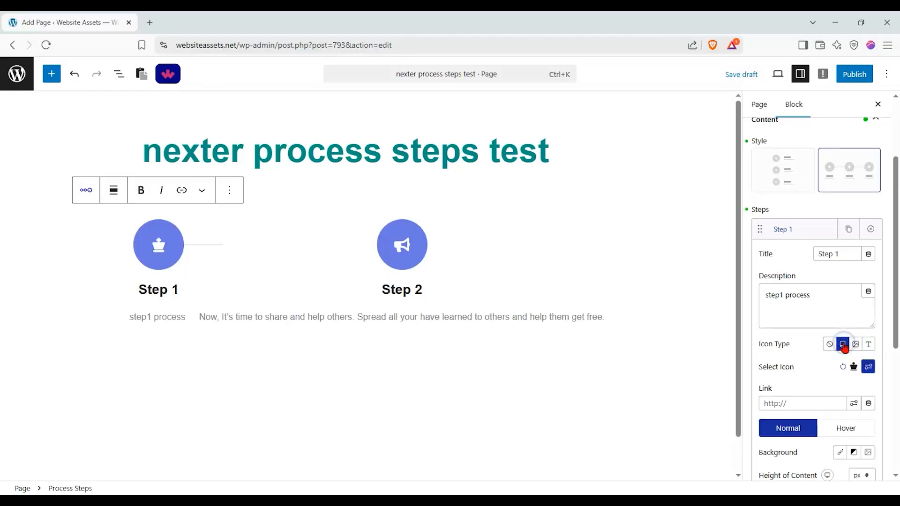
Change the icon of Step 1 to the code symbol (</>).
scroll(858, 349, "down", 1)
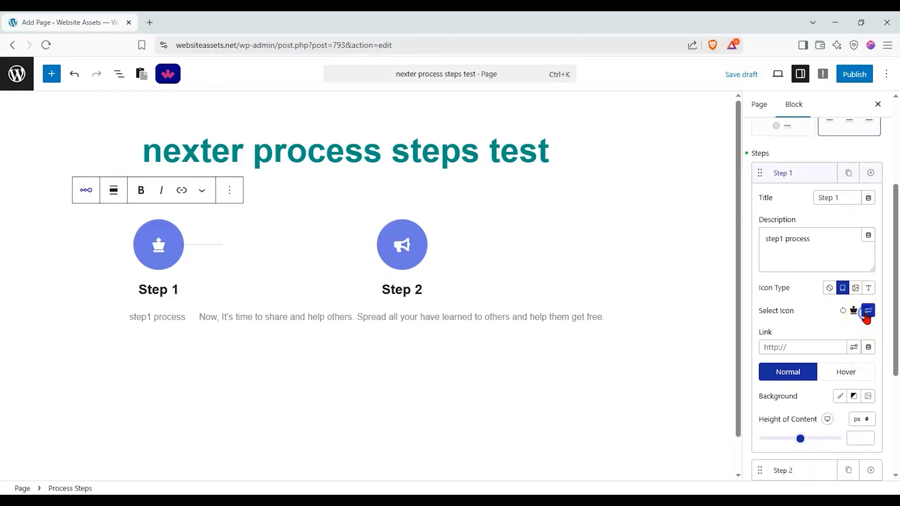
left_click(867, 312)
scroll(815, 244, "down", 5)
scroll(809, 252, "down", 7)
left_click(760, 234)
left_click(833, 323)
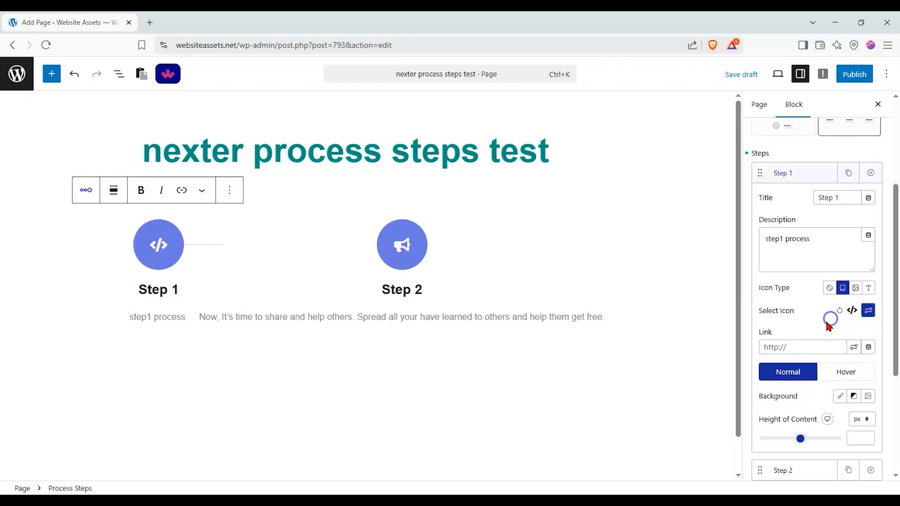
Give Step 1 a solid red background colour, FE0000, in its normal state.
scroll(797, 343, "down", 1)
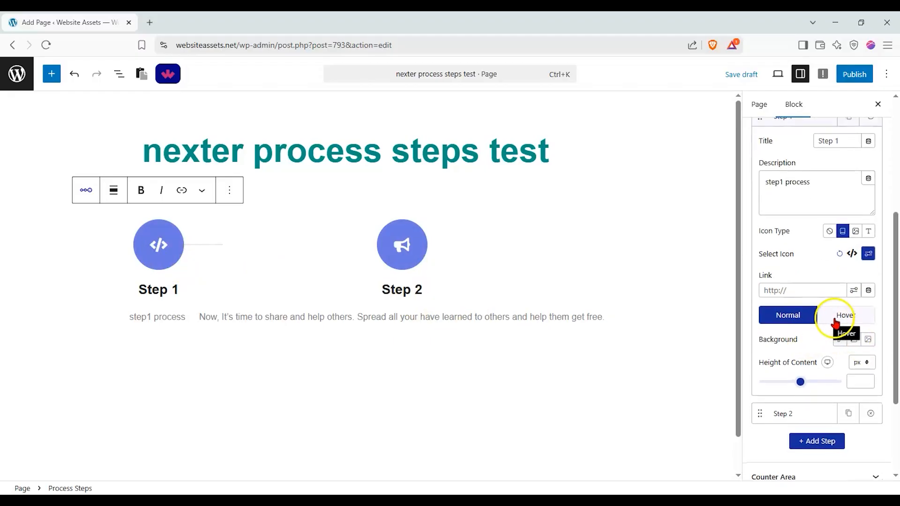
scroll(849, 324, "down", 1)
left_click(841, 284)
left_click(857, 307)
left_click_drag(811, 123, 896, 66)
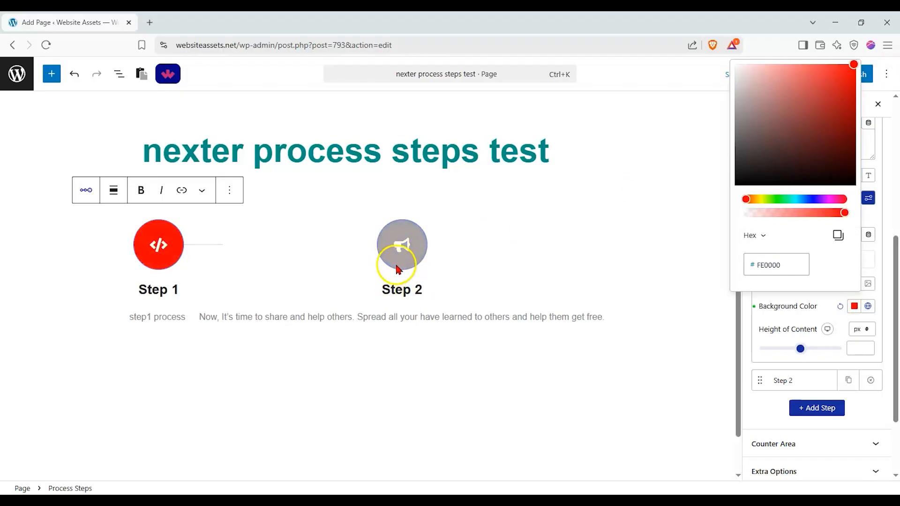
Set the height of content of Step 1 to 160 px and check its hover-state options.
left_click_drag(802, 348, 784, 349)
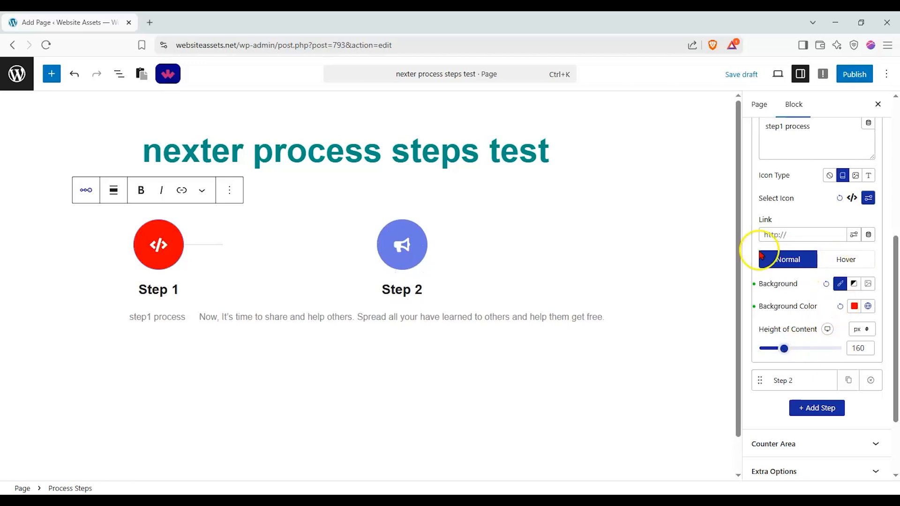
left_click(832, 261)
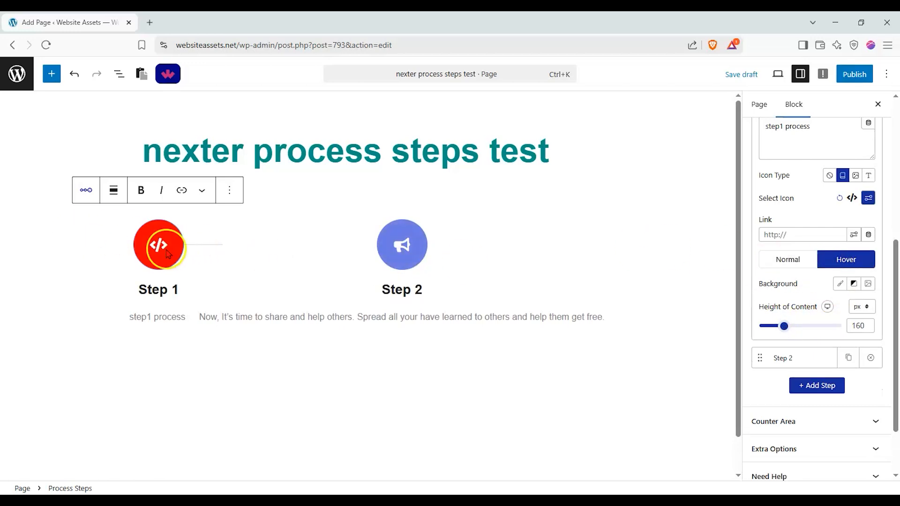
left_click(799, 261)
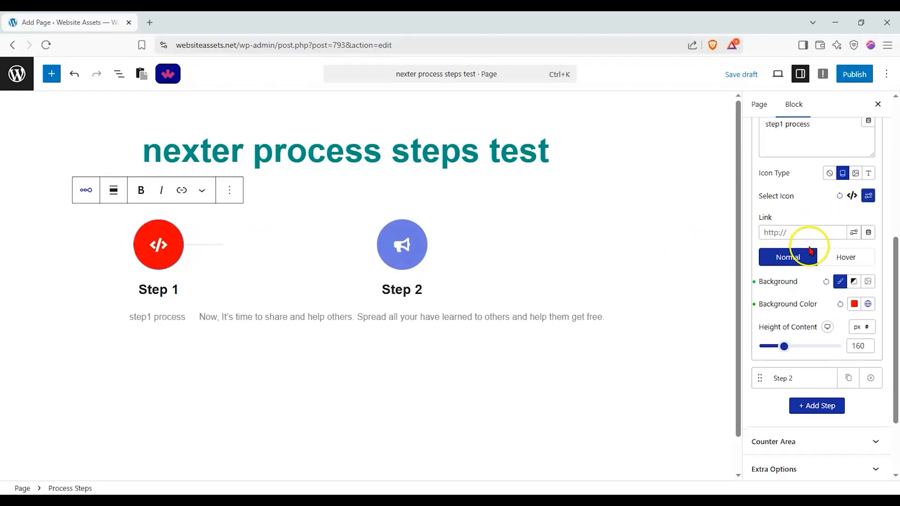
Look over the settings of Step 2 and add a third step to the Process Steps block.
scroll(799, 281, "down", 1)
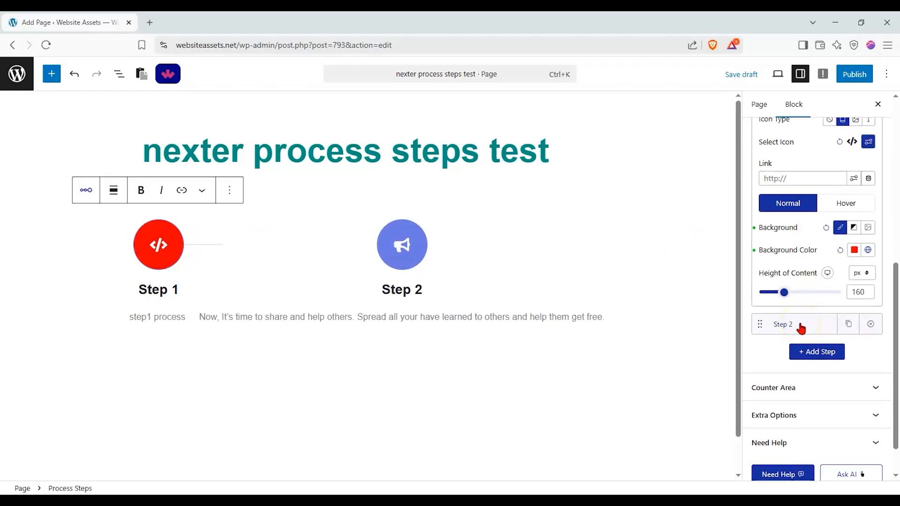
left_click(800, 327)
scroll(781, 316, "up", 6)
left_click(778, 342)
scroll(786, 338, "down", 1)
left_click(783, 314)
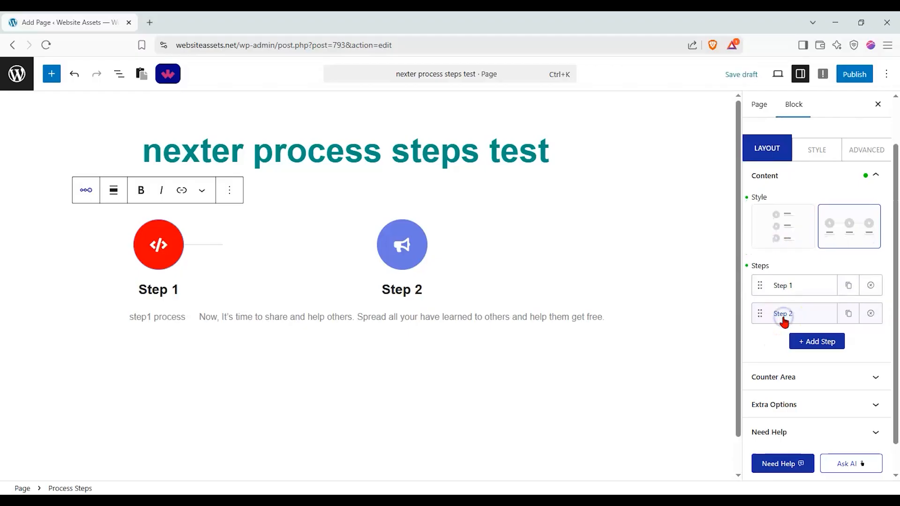
mouse_move(762, 313)
left_mouse_down()
mouse_move(764, 285)
mouse_move(760, 316)
left_mouse_up()
left_click(798, 345)
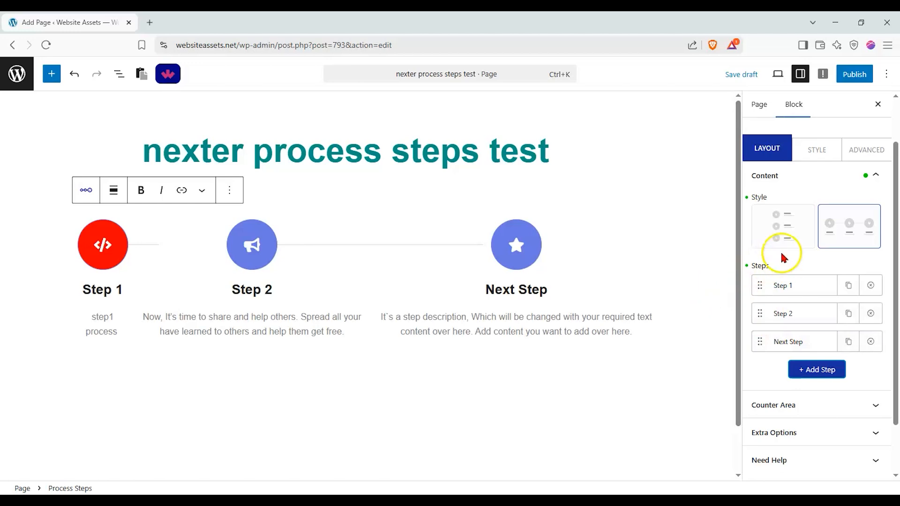
Set the Process Steps block to the vertical layout style and briefly view the settings of Step 1.
left_click(792, 242)
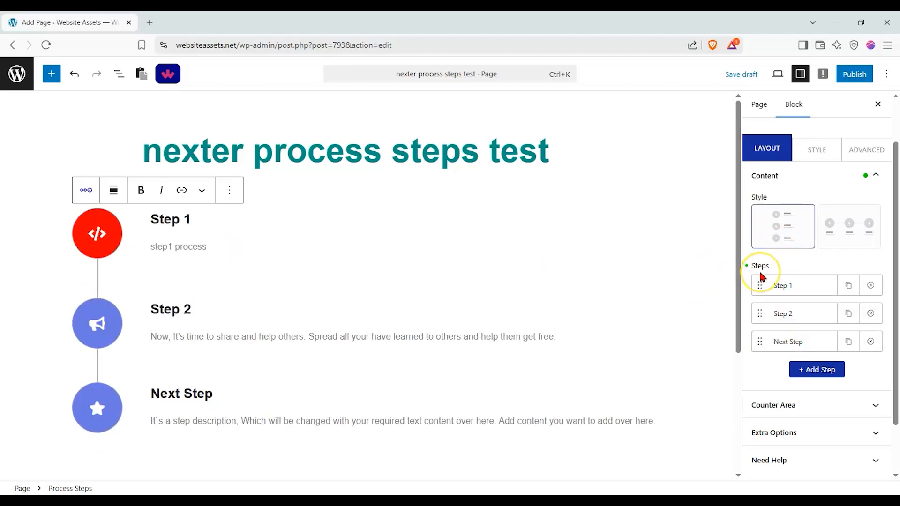
left_click(788, 286)
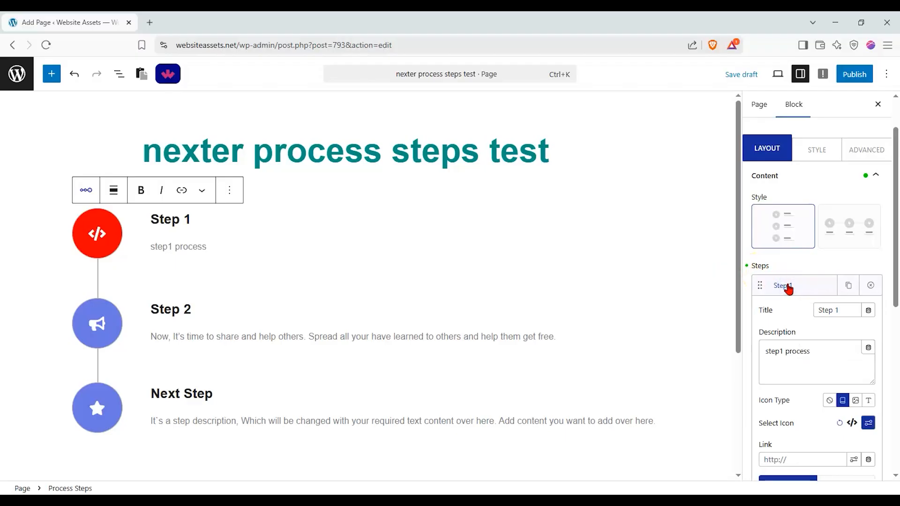
left_click(788, 286)
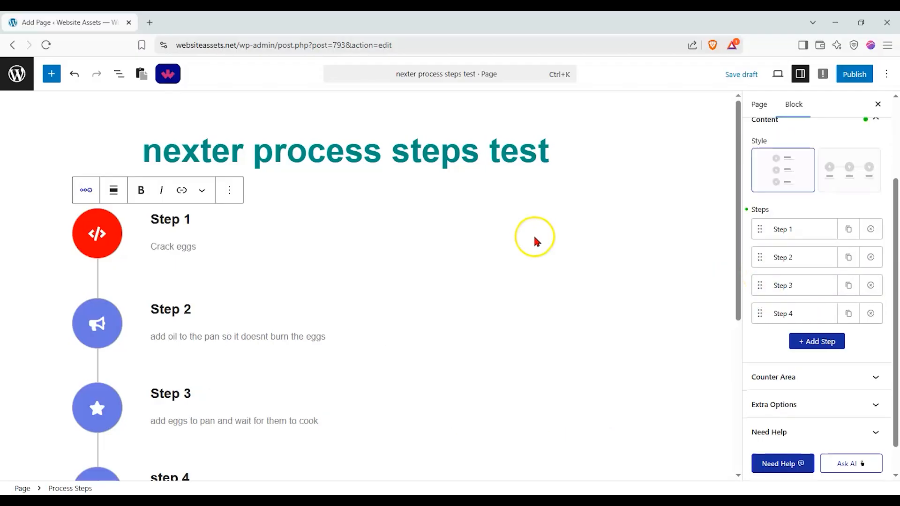
Turn on the counter for the Process Steps block.
scroll(251, 255, "down", 1)
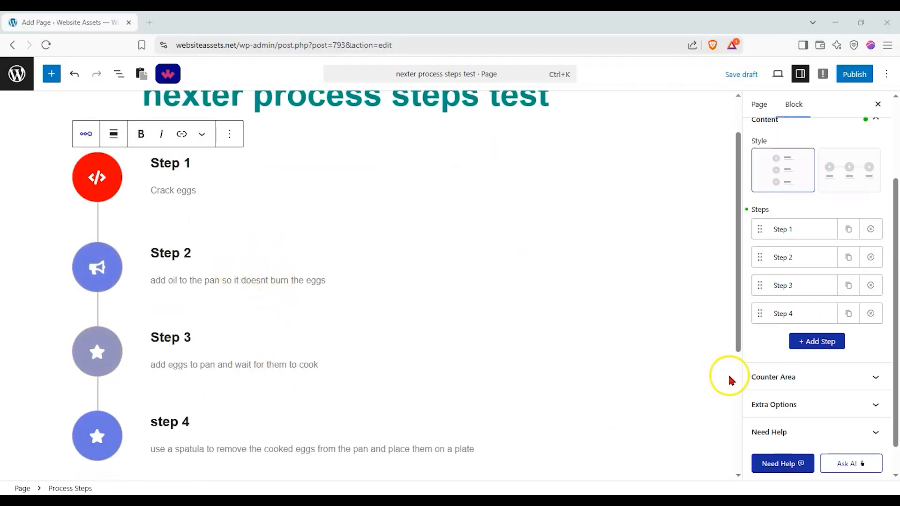
left_click(785, 378)
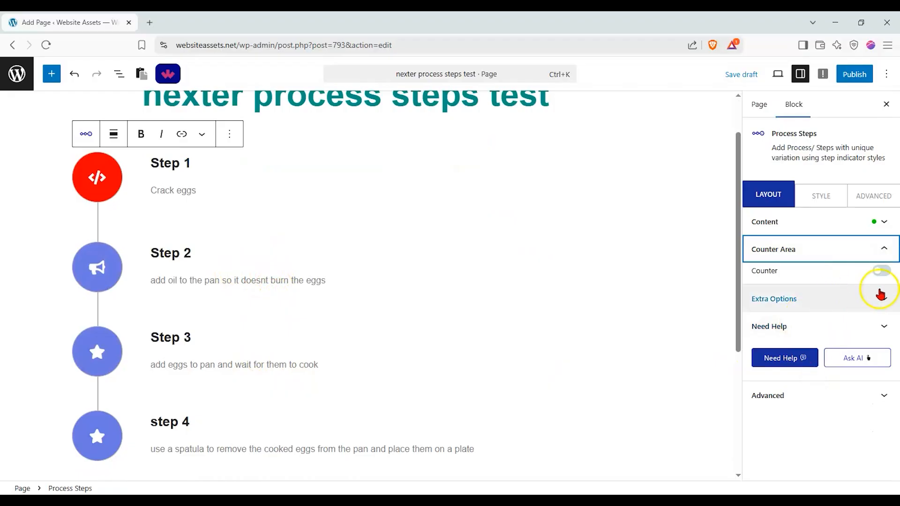
left_click(883, 274)
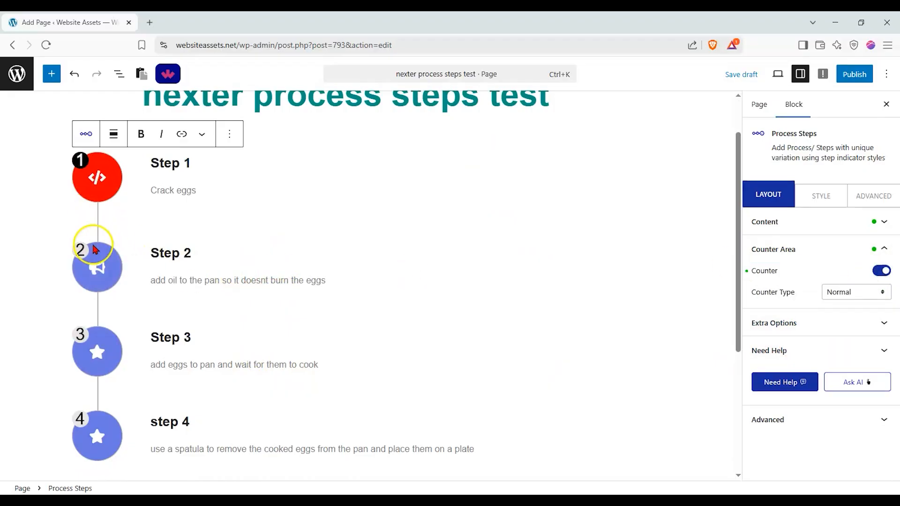
Try the Decimal Leading, Upper Alpha, Lower Roman and Lower Greek counter types on the steps.
left_click(856, 292)
left_click(858, 320)
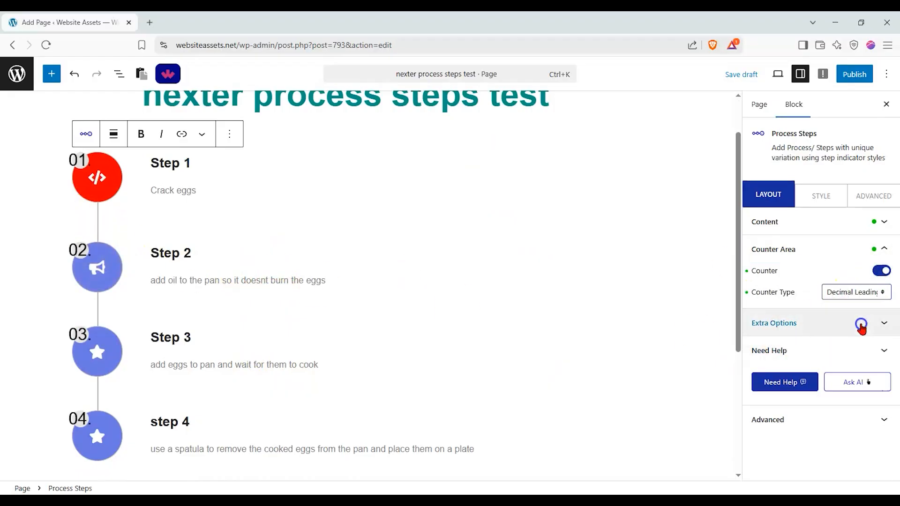
left_click(854, 296)
left_click(854, 334)
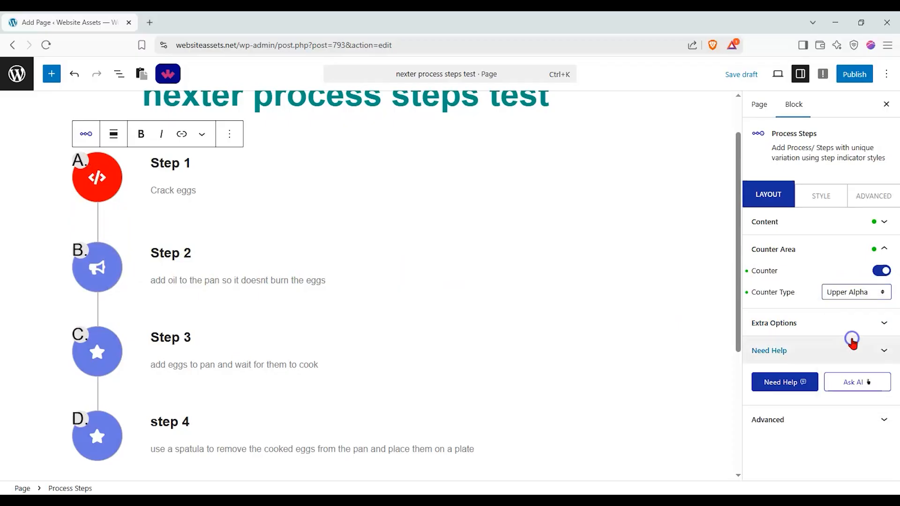
left_click(851, 294)
left_click(849, 378)
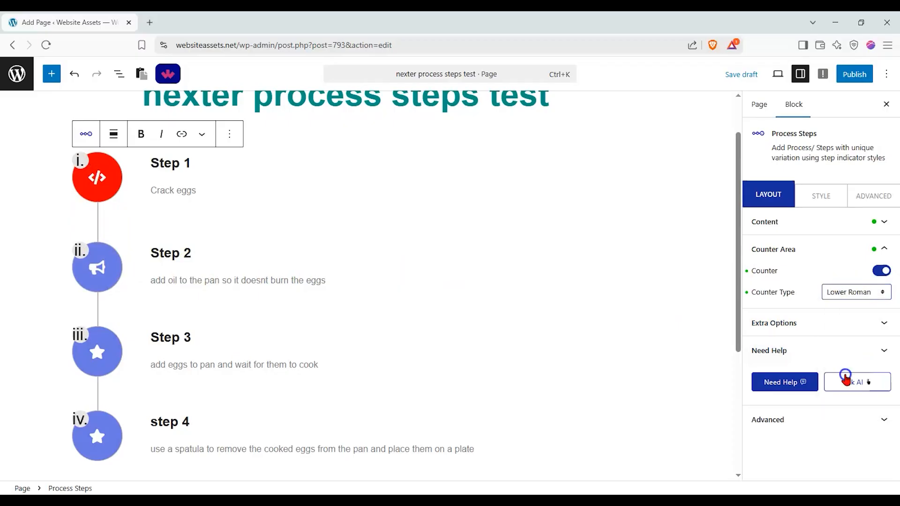
left_click(850, 294)
left_click(852, 406)
left_click(844, 295)
left_click(854, 395)
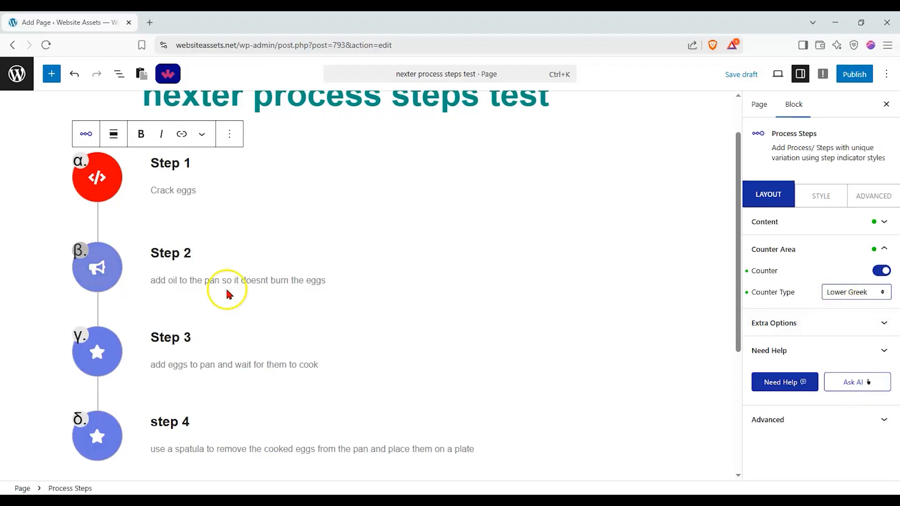
Set the counter type of the steps to Upper Roman.
left_click(850, 294)
left_click(855, 365)
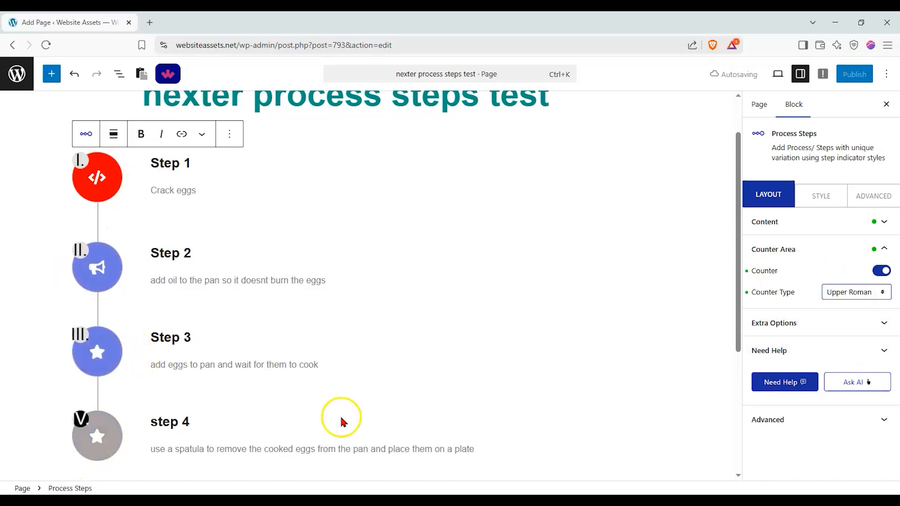
Try 13, 4 and 3 as the default active tab in the block's extra options.
left_click(791, 331)
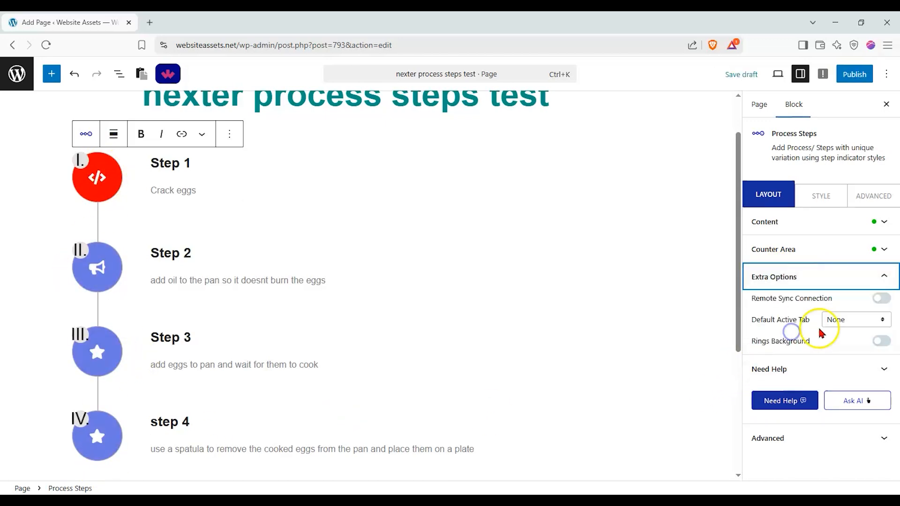
left_click(880, 298)
left_click(874, 309)
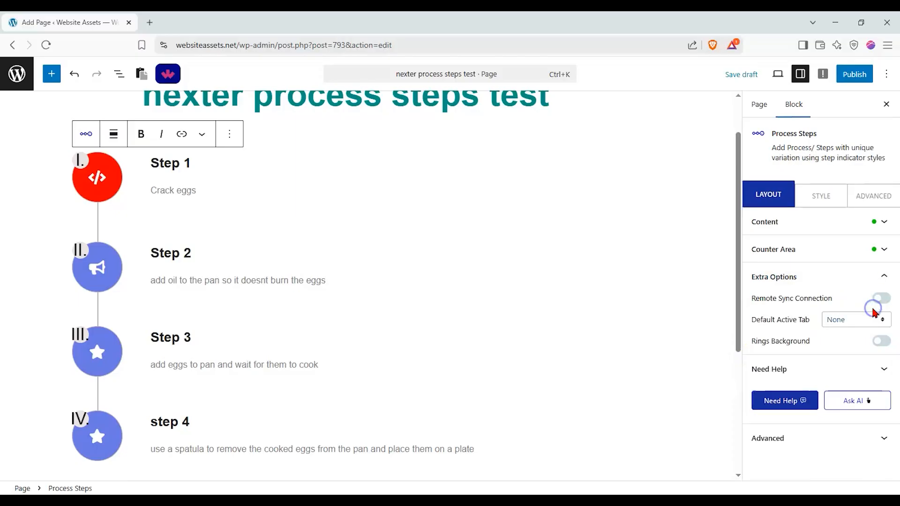
left_click(873, 319)
left_click(866, 287)
left_click(853, 320)
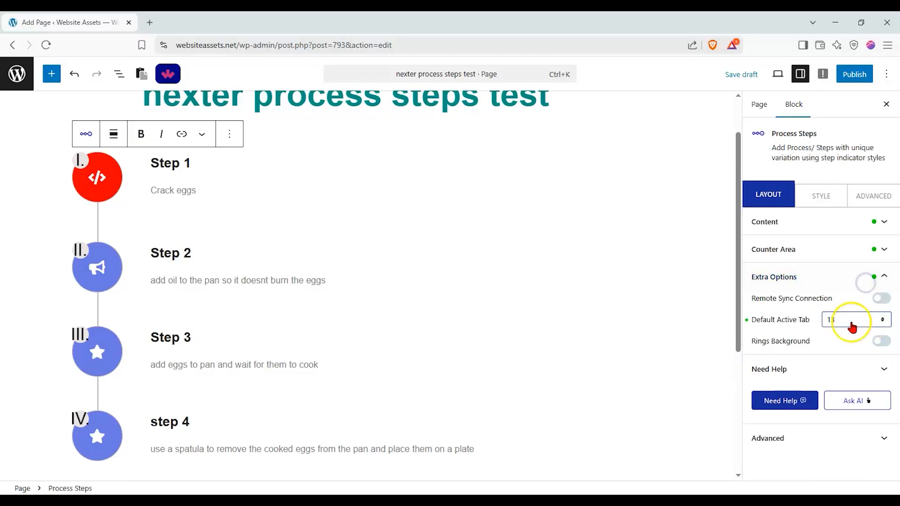
left_click(845, 177)
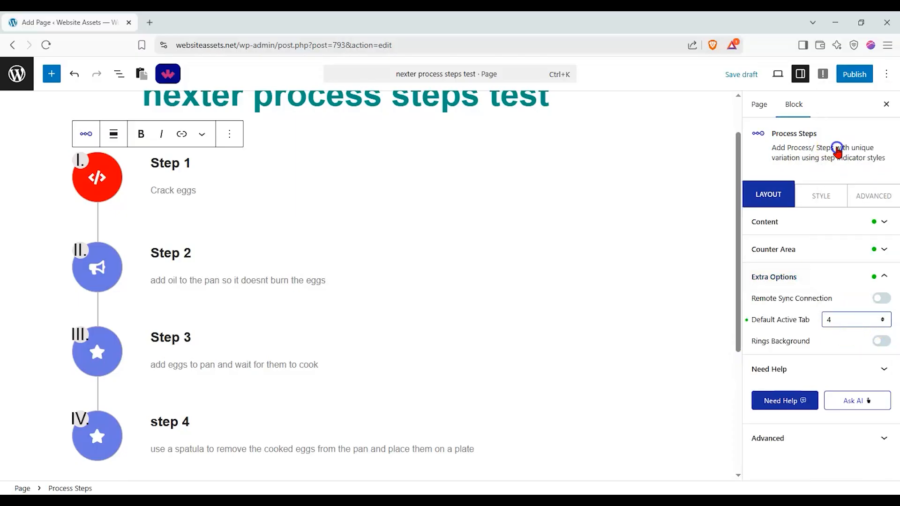
left_click(863, 321)
left_click(848, 134)
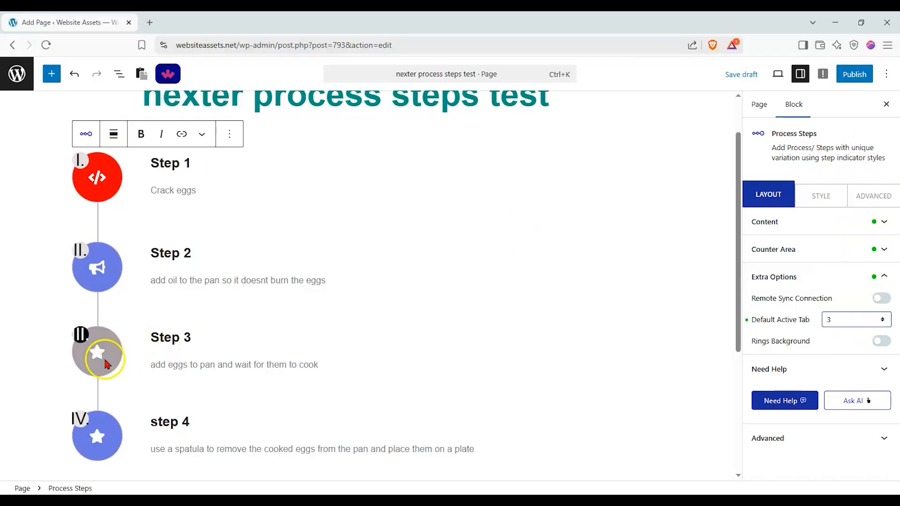
Reset the default active tab to None and turn on the rings background around the step icons.
left_click(873, 320)
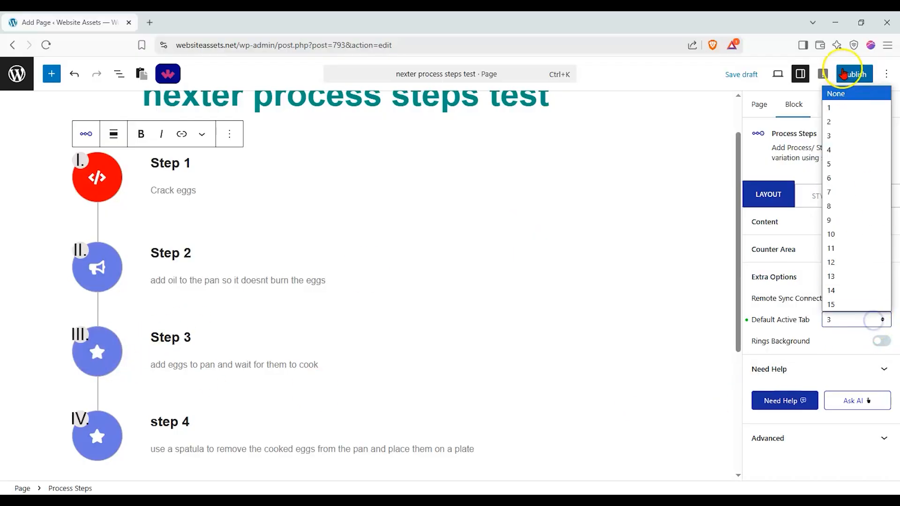
left_click(839, 93)
left_click(880, 342)
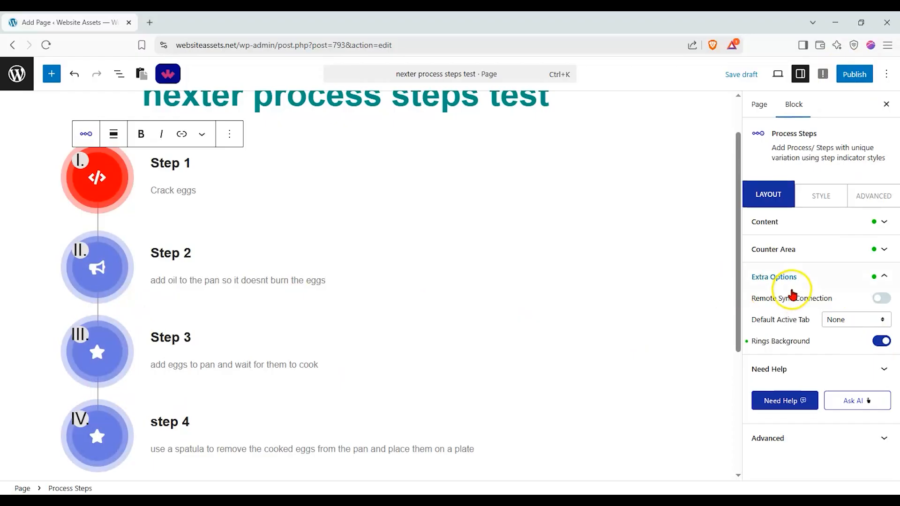
Look over the global typography presets and set the step titles to Times New Roman at 28 px.
left_click(820, 202)
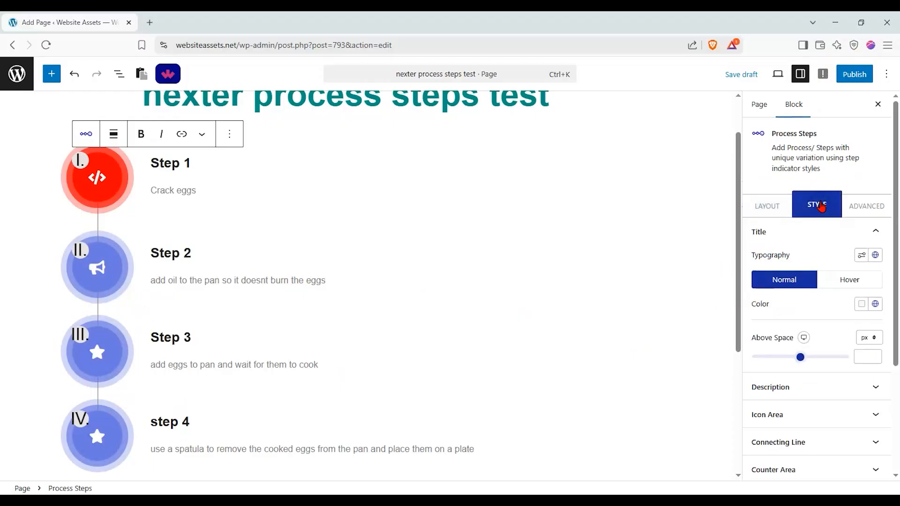
left_click(862, 256)
left_click(874, 257)
left_click(809, 229)
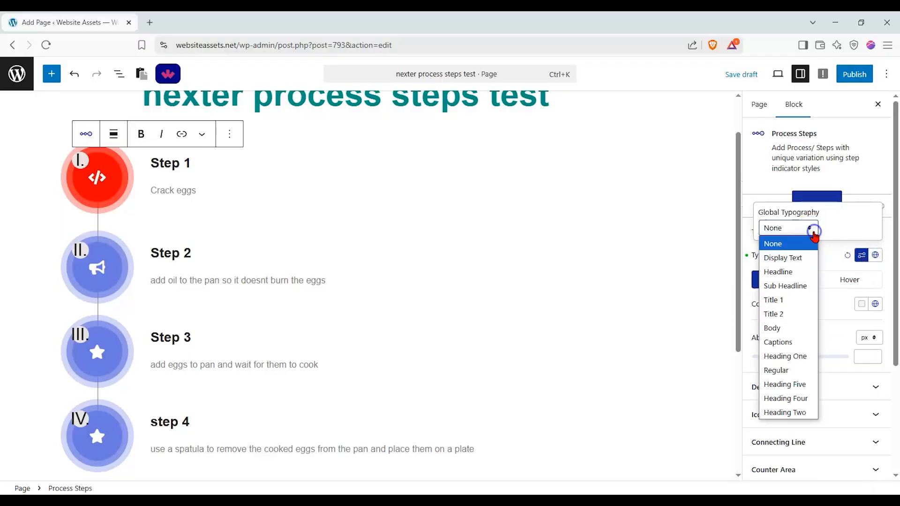
left_click(861, 256)
left_click(861, 256)
left_click(786, 296)
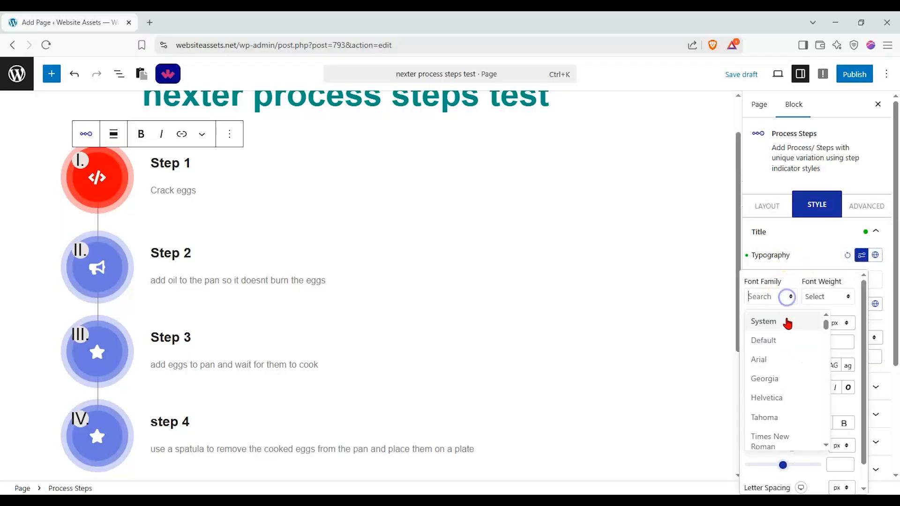
left_click(774, 443)
left_click_drag(783, 343, 760, 346)
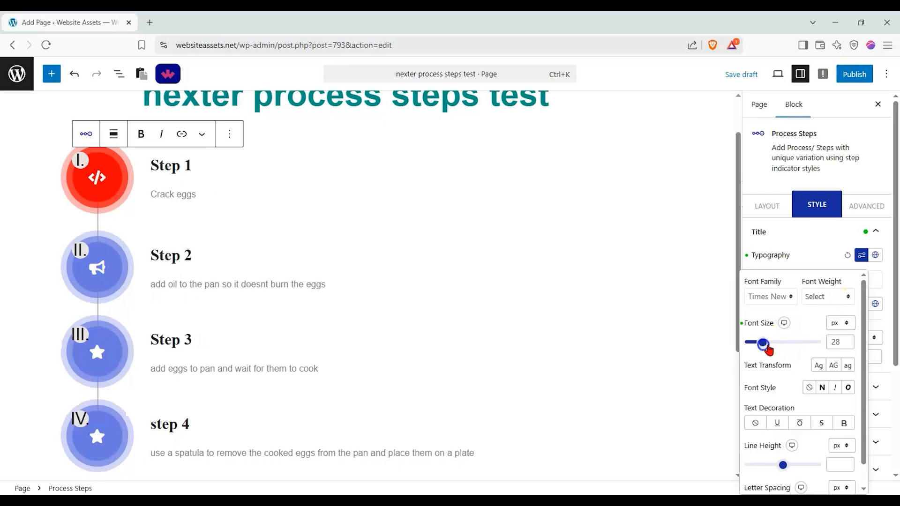
Check the hover-state options of the step titles and adjust the space above the titles.
left_click(879, 290)
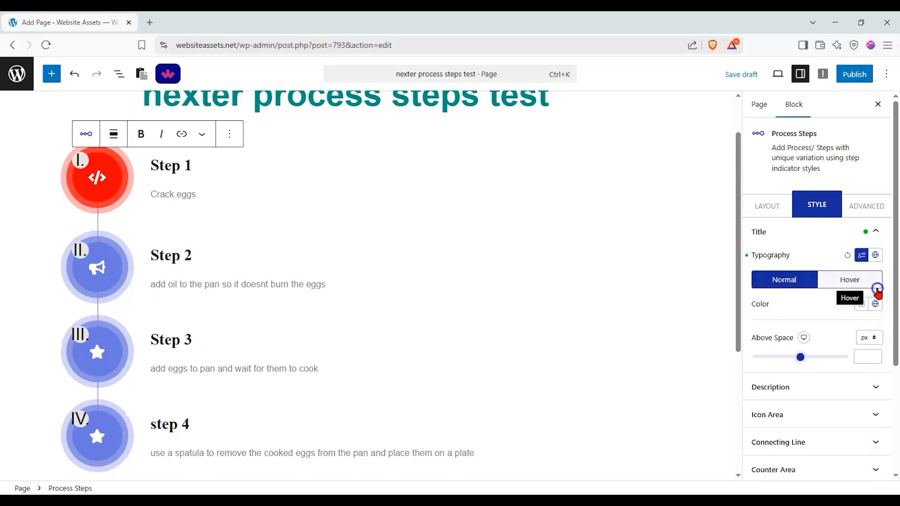
left_click(804, 283)
mouse_move(797, 365)
left_mouse_down()
mouse_move(805, 360)
mouse_move(787, 360)
mouse_move(810, 363)
mouse_move(792, 364)
mouse_move(799, 366)
left_mouse_up()
Set the space above the step descriptions to 3 px.
scroll(834, 326, "down", 2)
left_click(858, 277)
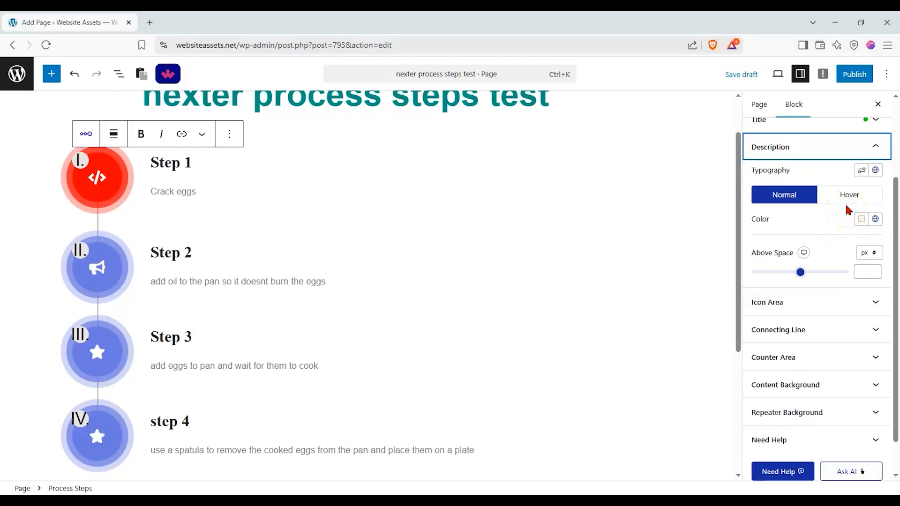
left_click_drag(802, 279, 802, 280)
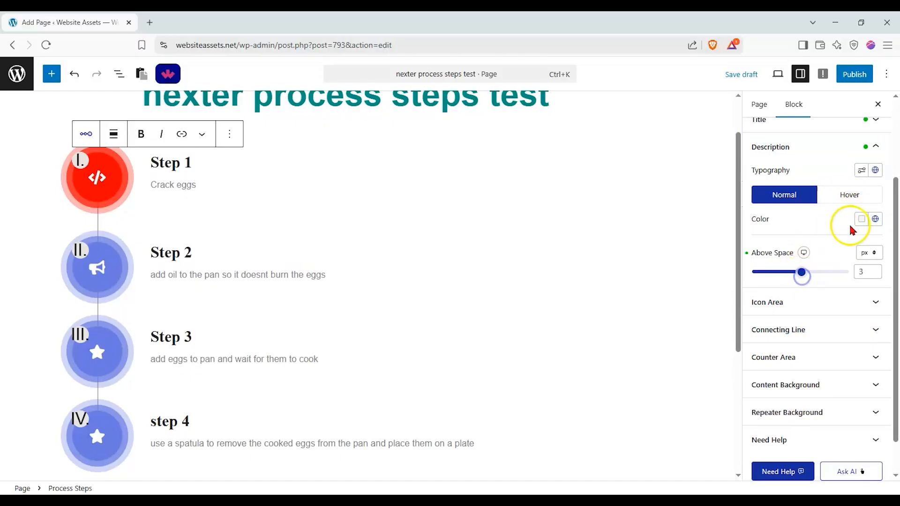
Set the image size to 134 px and the icon size to 32 px in the icon area styling.
scroll(827, 262, "down", 1)
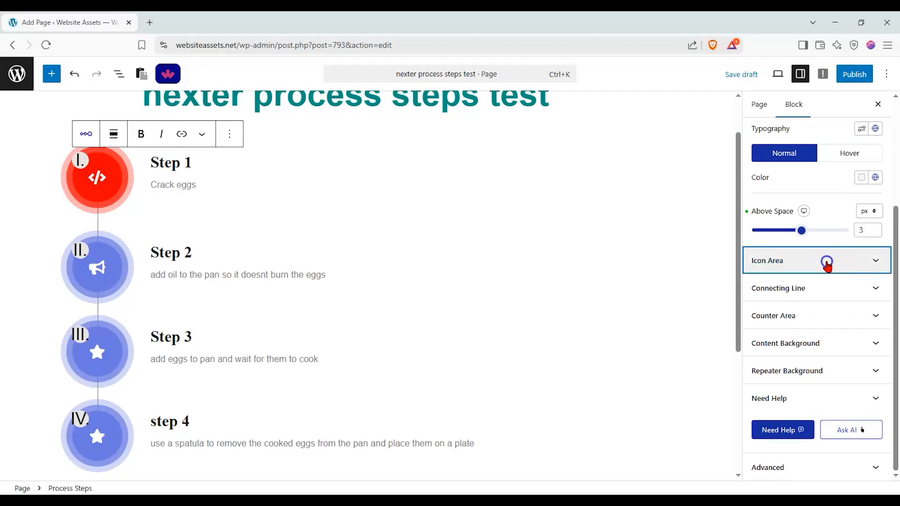
left_click(825, 260)
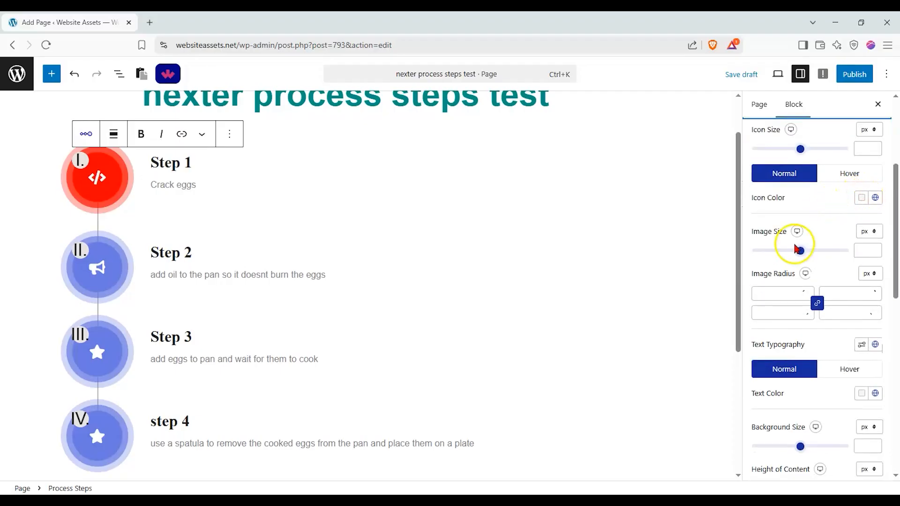
left_click_drag(799, 252, 787, 253)
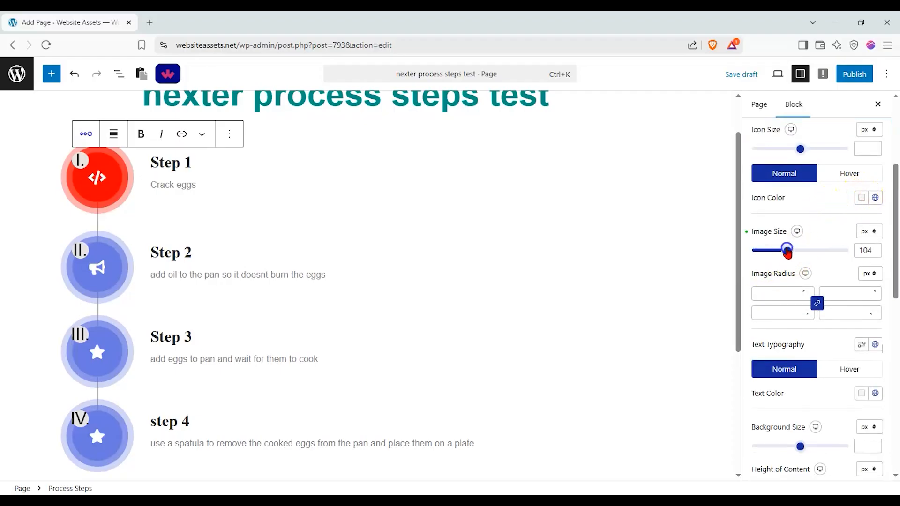
scroll(816, 205, "up", 1)
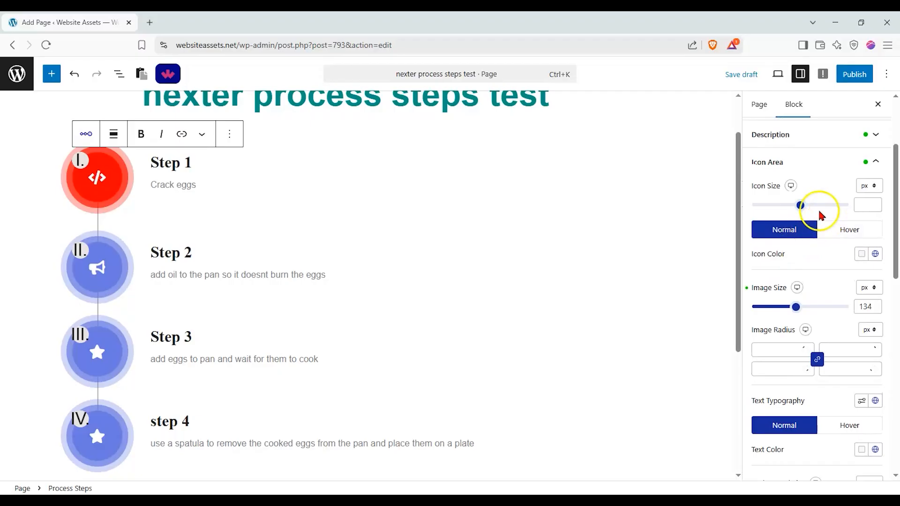
left_click_drag(802, 208, 754, 220)
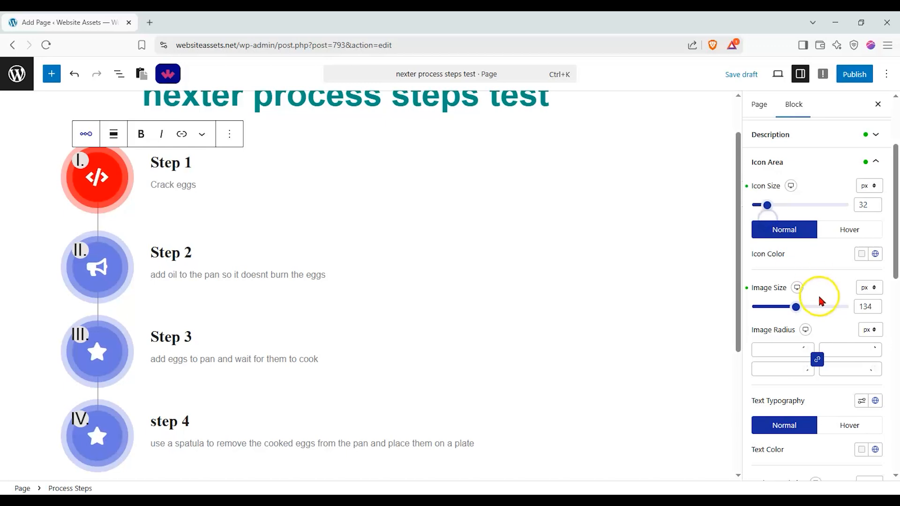
Give the connecting line between the steps a Ridge border type with a border size of 10 px.
scroll(820, 302, "down", 2)
scroll(854, 328, "down", 2)
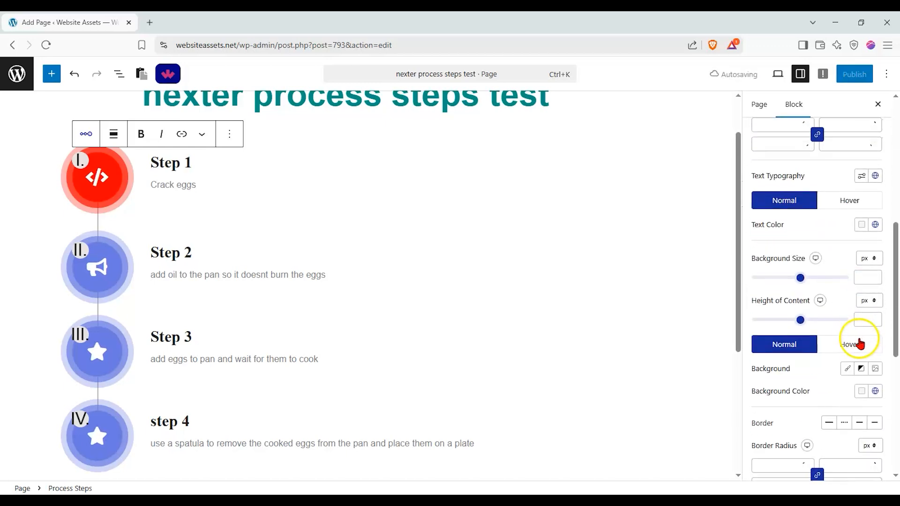
scroll(829, 370, "down", 3)
scroll(829, 363, "down", 3)
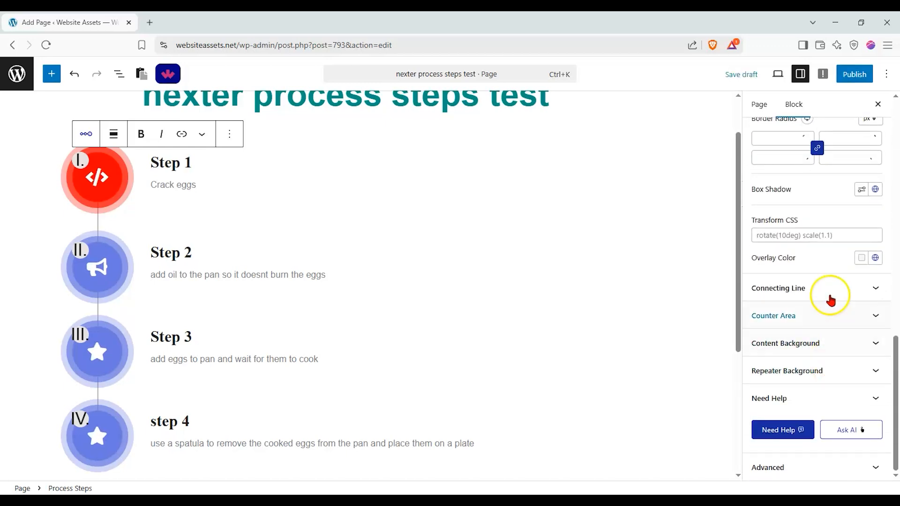
left_click(847, 288)
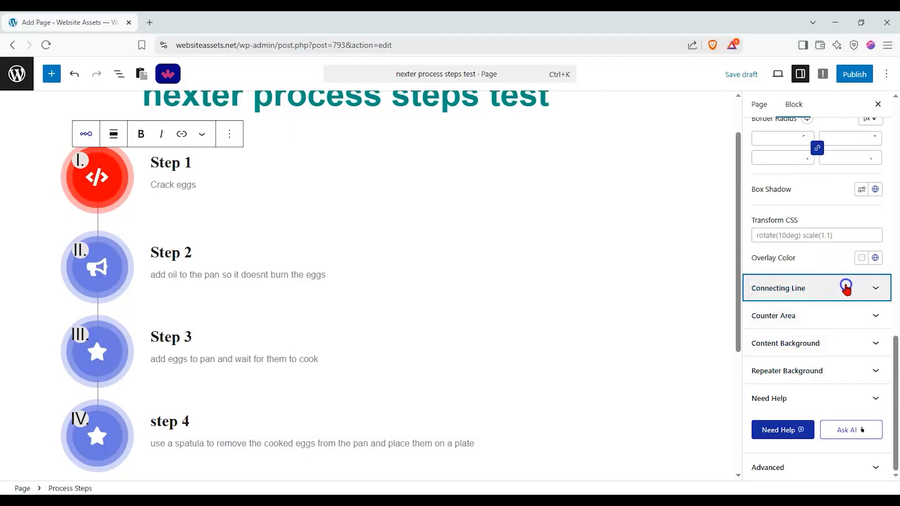
left_click(759, 286)
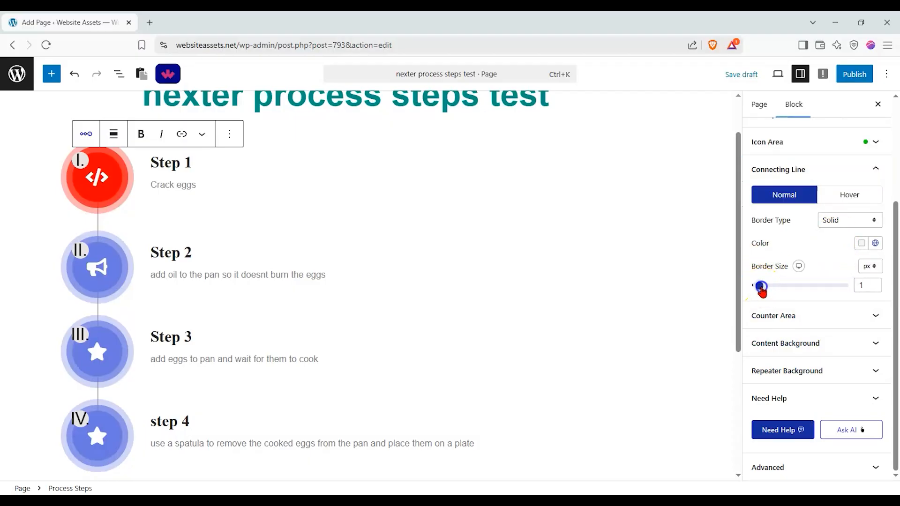
left_click_drag(765, 287, 770, 286)
left_click(840, 220)
left_click(835, 251)
left_click(839, 221)
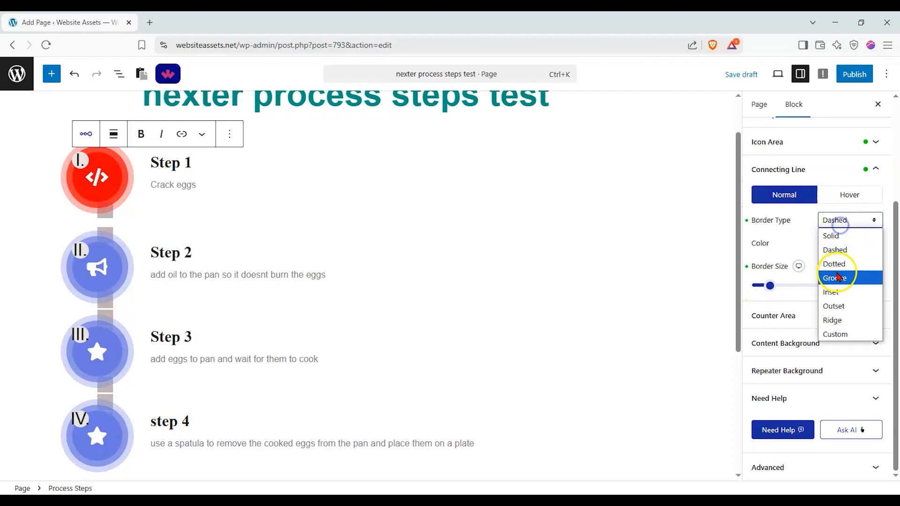
left_click(835, 321)
left_click_drag(770, 286, 767, 286)
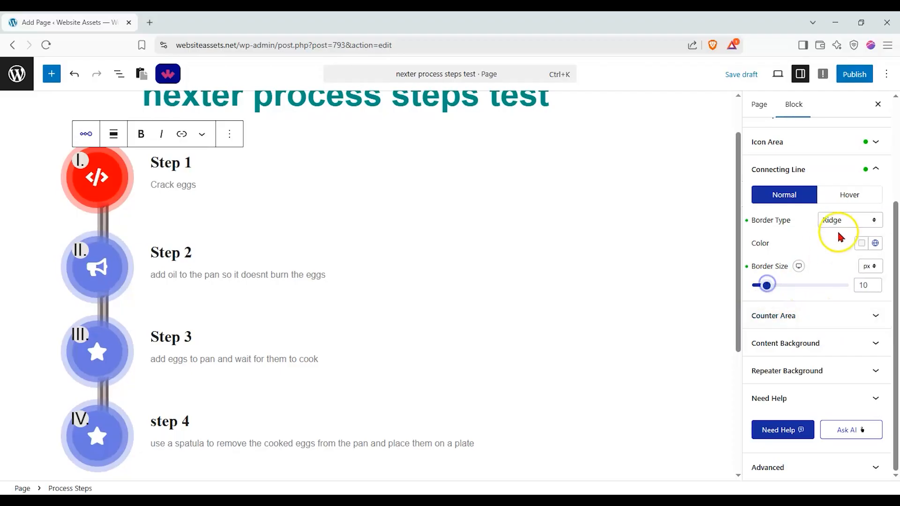
Colour the connecting line light red, E95757, in its normal state.
left_click(862, 244)
left_click(783, 287)
left_click_drag(783, 287, 818, 275)
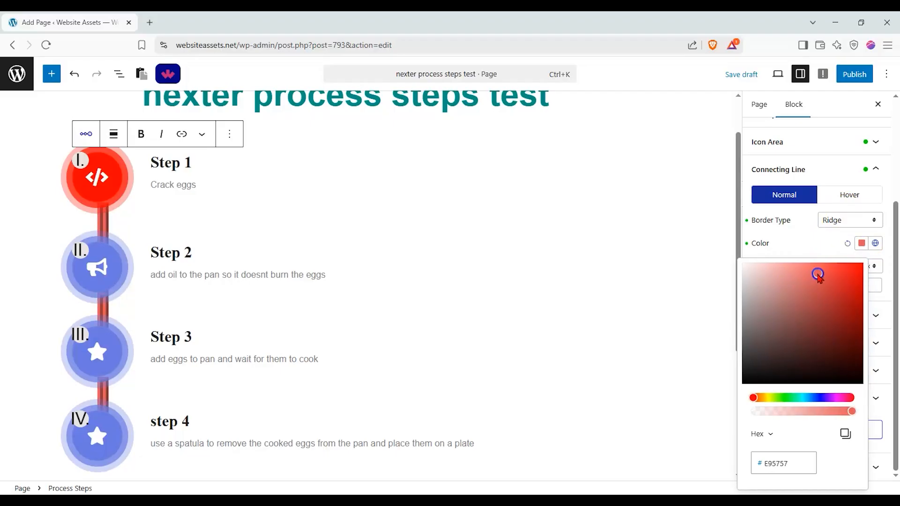
left_click(815, 243)
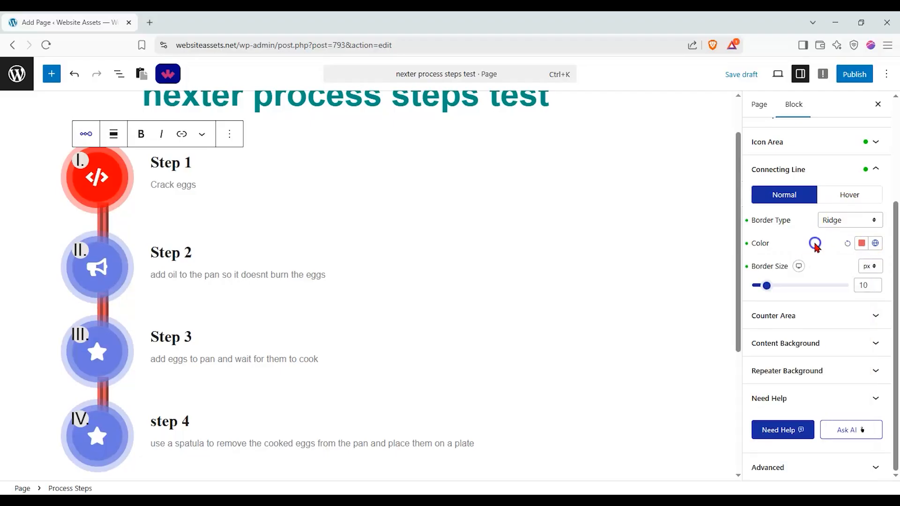
Offset the step counters by -80 px from the left and 19 px from the top in the counter area styling.
left_click(828, 311)
mouse_move(802, 183)
left_mouse_down()
mouse_move(781, 185)
mouse_move(802, 187)
mouse_move(790, 187)
left_mouse_up()
mouse_move(802, 222)
left_mouse_down()
mouse_move(789, 227)
mouse_move(805, 233)
left_mouse_up()
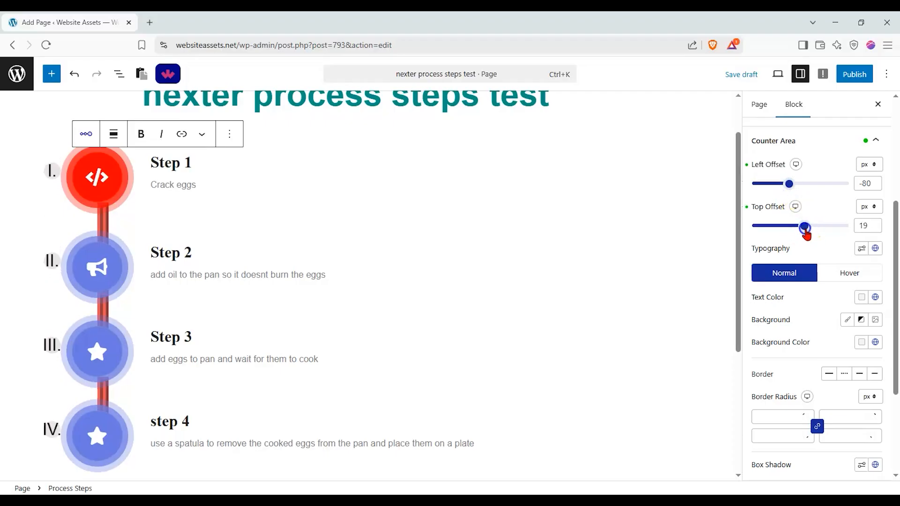
Review the remaining counter area styling options and the content background and repeater background settings.
scroll(813, 244, "down", 3)
left_click(808, 245)
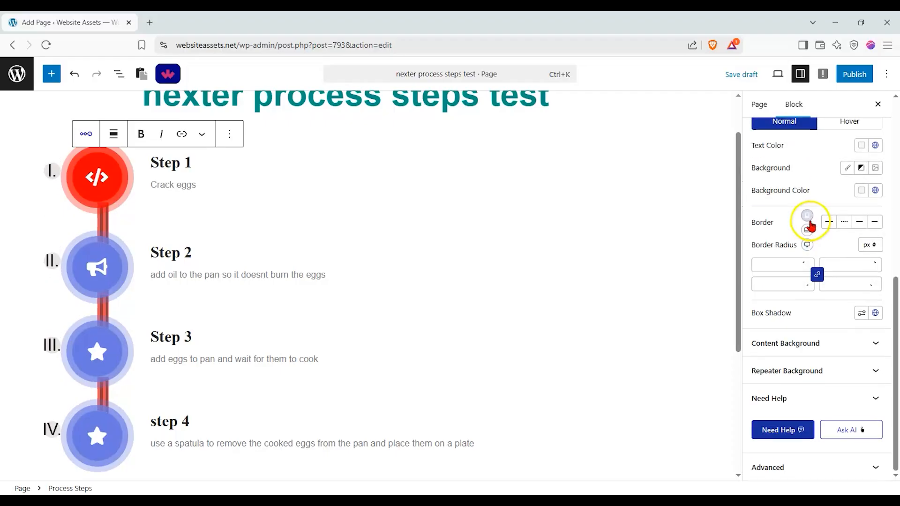
left_click(886, 346)
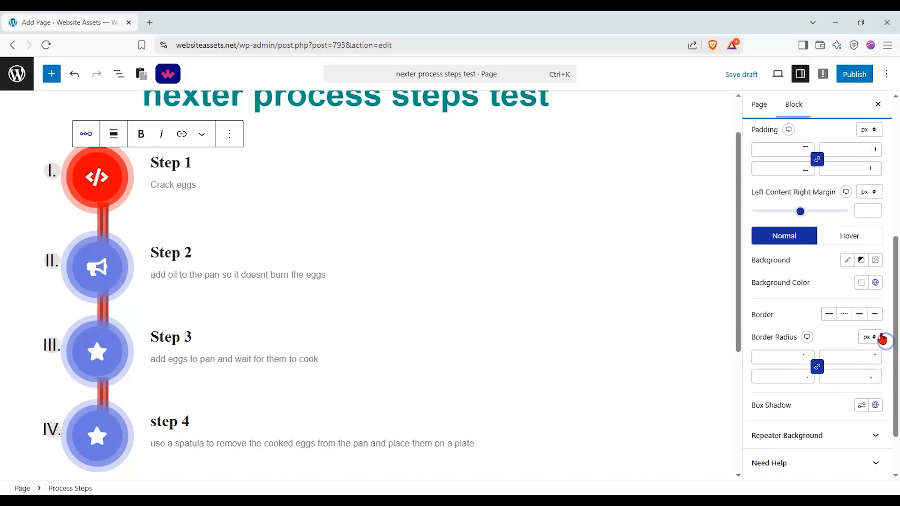
scroll(797, 235, "up", 5)
scroll(799, 331, "down", 1)
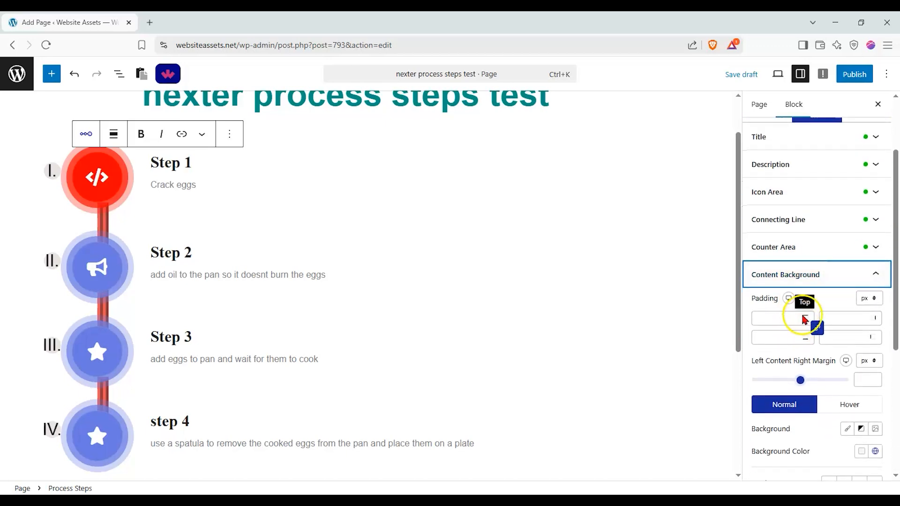
scroll(816, 284, "down", 3)
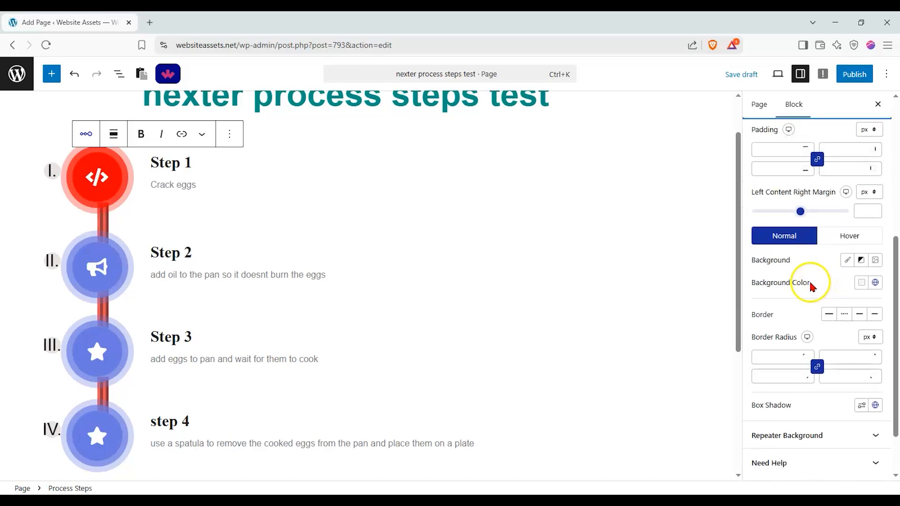
scroll(809, 280, "up", 2)
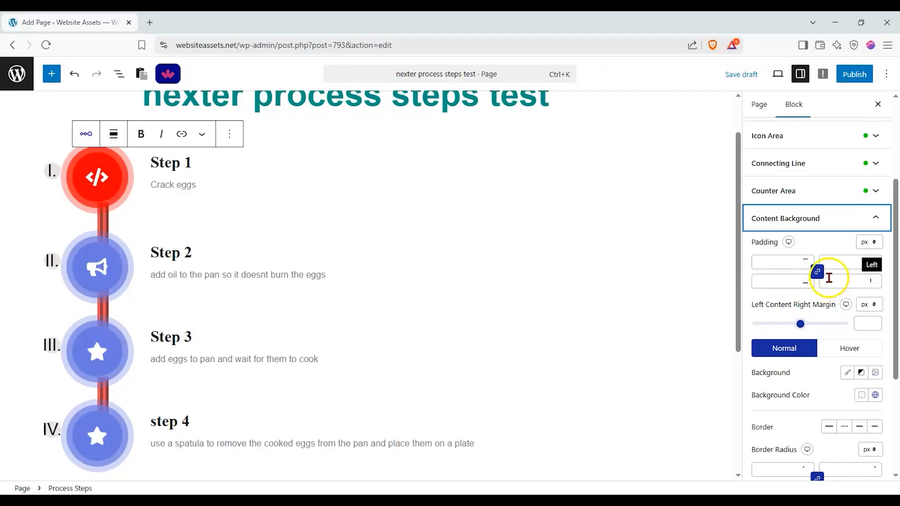
left_click(846, 231)
left_click(833, 370)
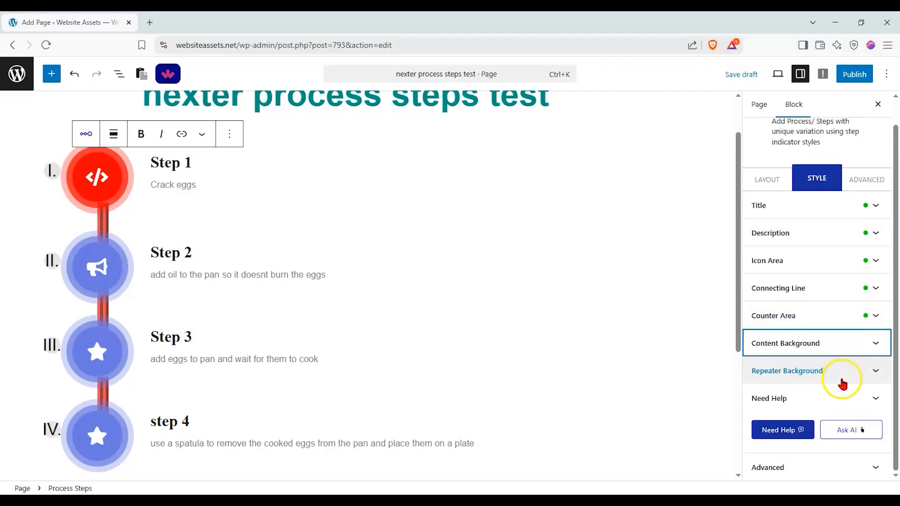
Examine the Process Steps block's advanced settings, including its responsive visibility options.
left_click(855, 190)
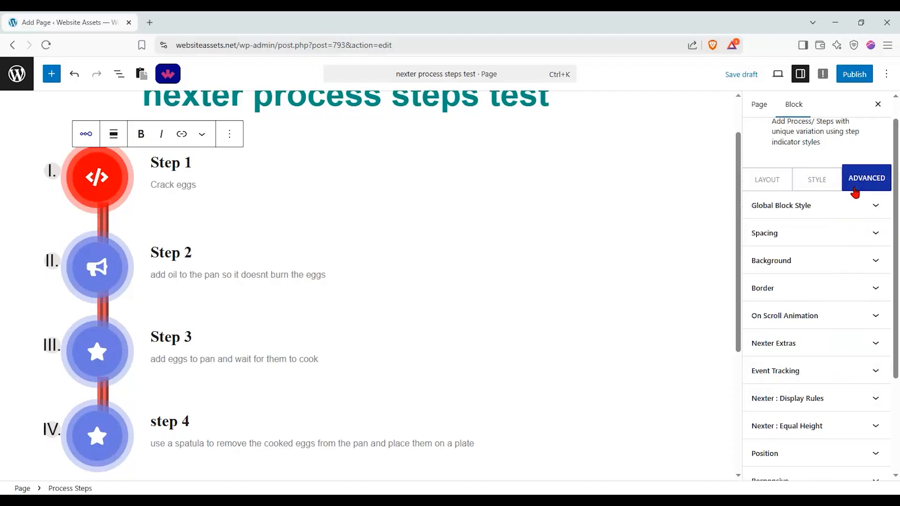
left_click(867, 208)
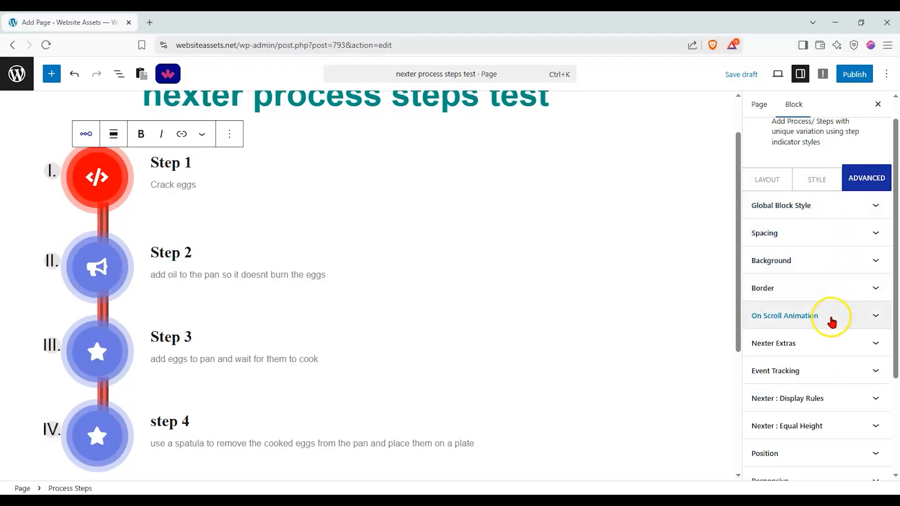
scroll(825, 356, "down", 1)
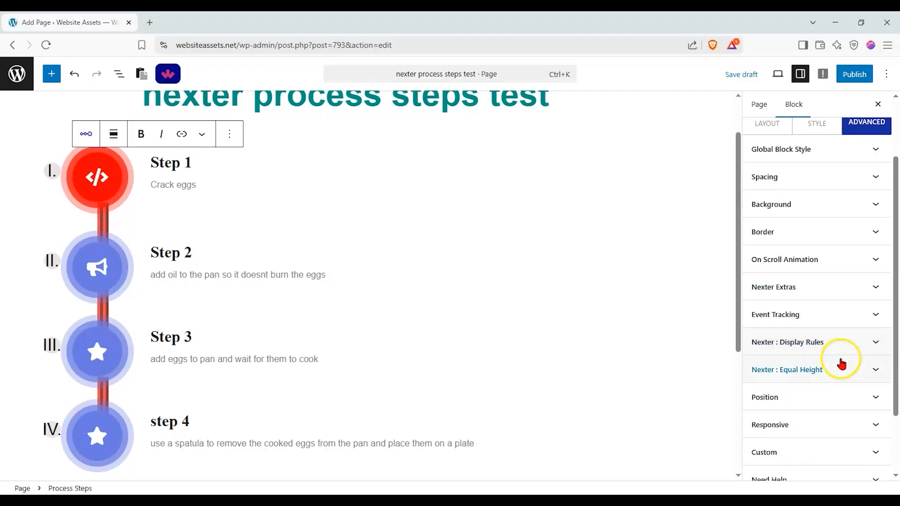
scroll(839, 365, "down", 2)
left_click(829, 330)
left_click(826, 277)
left_click(811, 340)
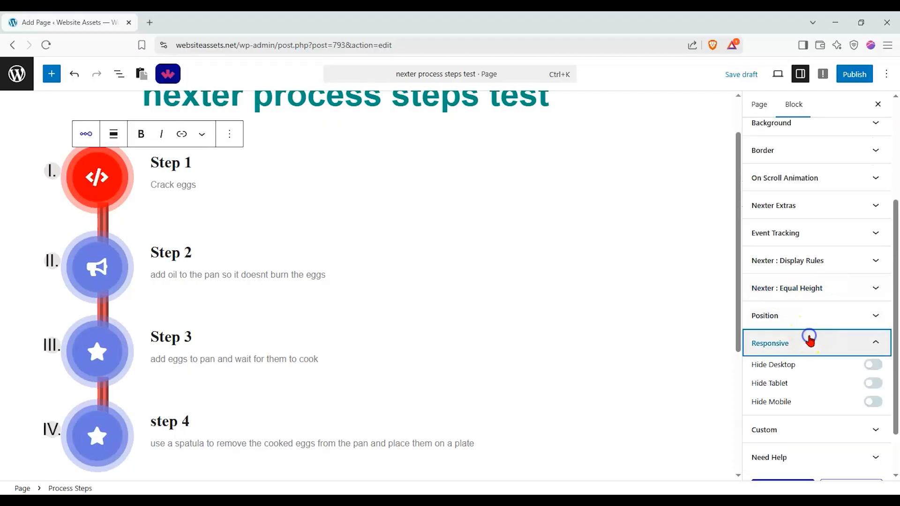
left_click(820, 343)
left_click(813, 370)
left_click(851, 296)
scroll(836, 227, "up", 4)
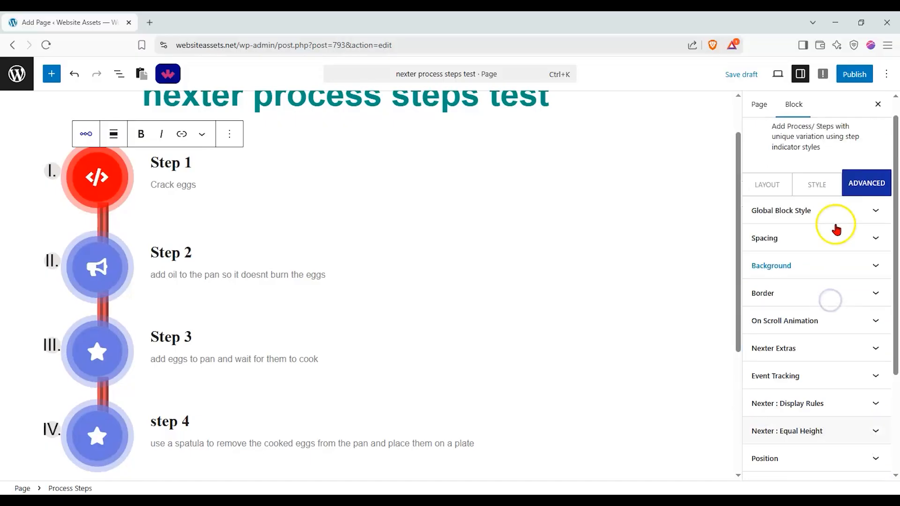
Publish the page and open its live version.
left_click(853, 81)
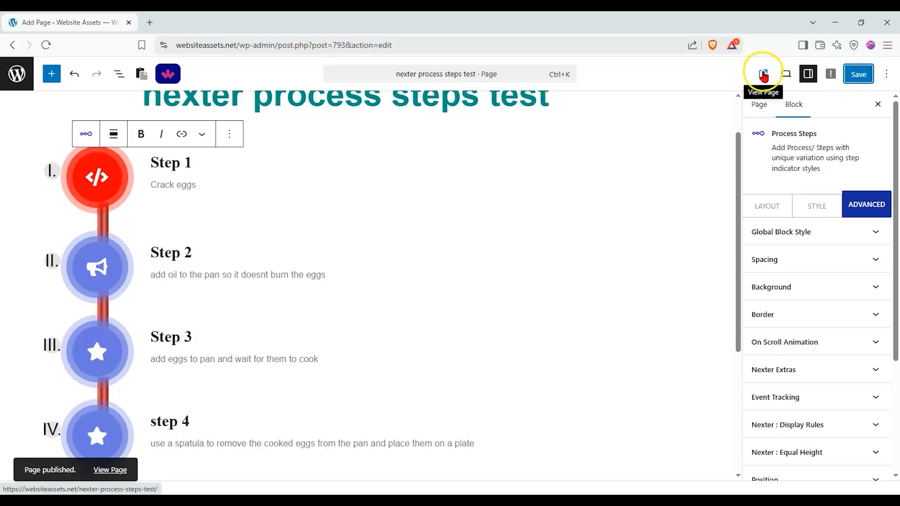
left_click(764, 75)
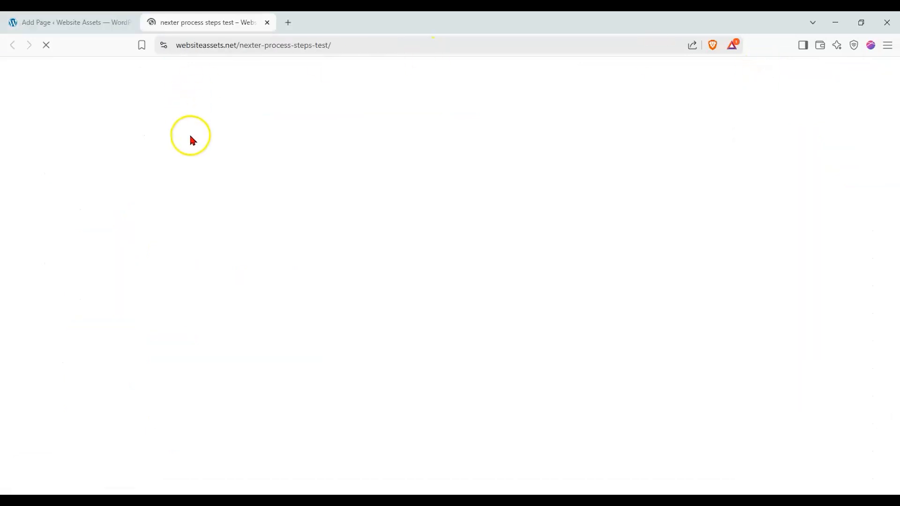
Examine the four process steps on the published page, including the hover effect of their icons and the counter display.
scroll(28, 356, "down", 1)
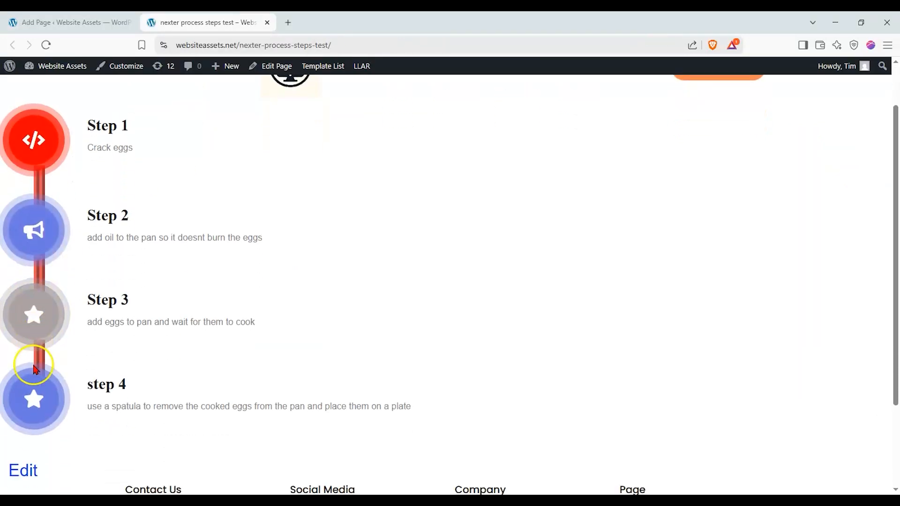
scroll(40, 241, "up", 1)
scroll(105, 168, "down", 1)
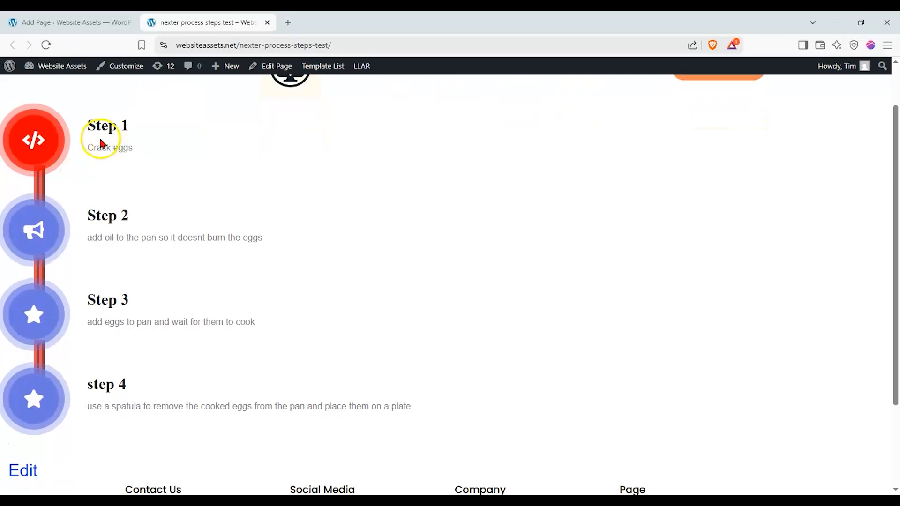
scroll(66, 159, "up", 1)
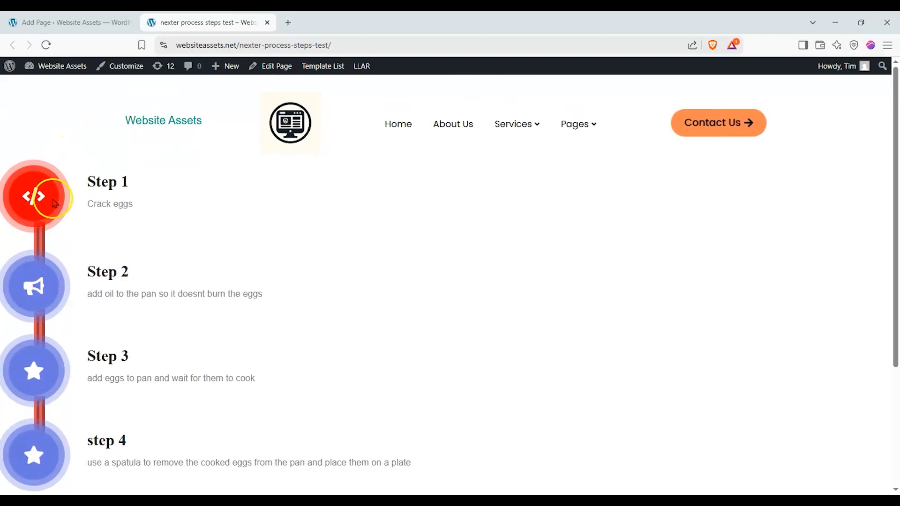
scroll(50, 200, "down", 1)
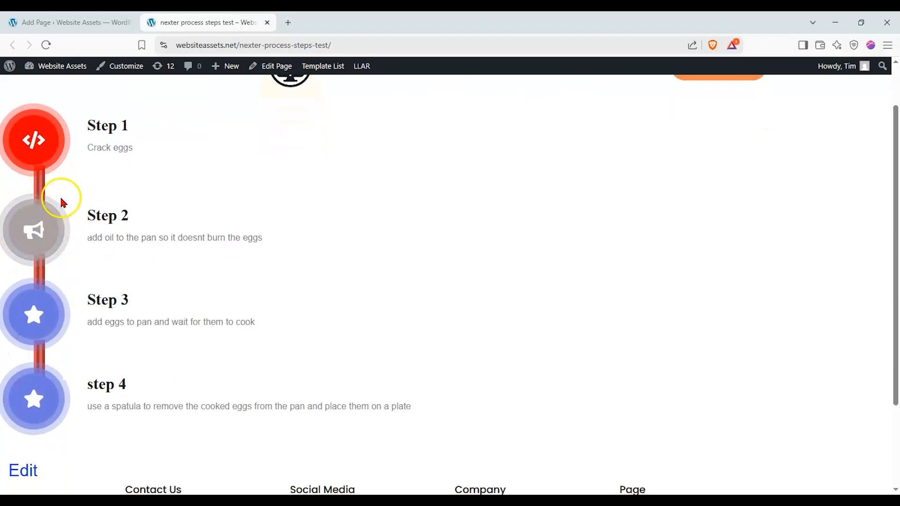
scroll(105, 187, "up", 1)
scroll(104, 194, "down", 1)
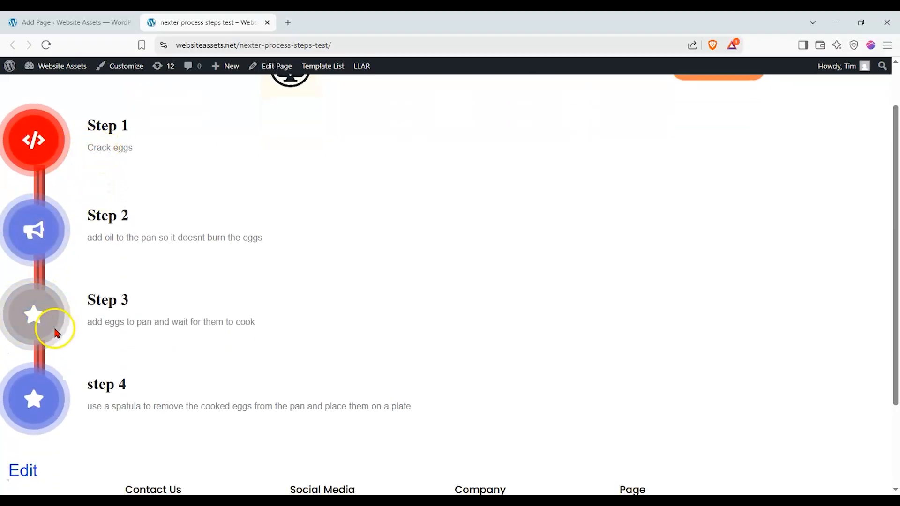
scroll(62, 156, "up", 1)
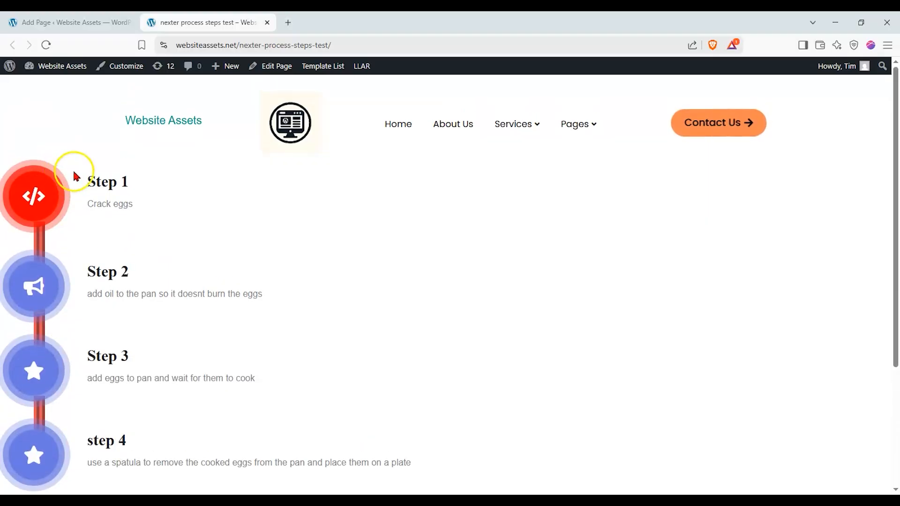